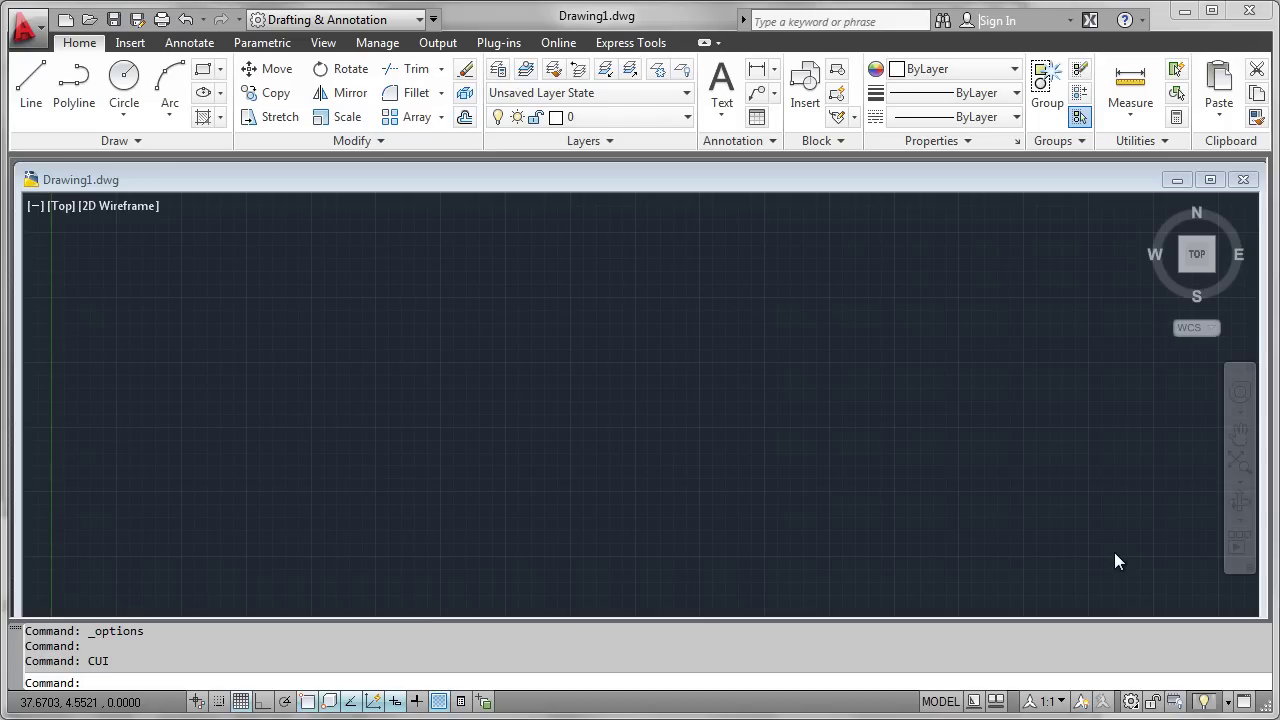
# In Options > Files, check the Main and Enterprise customization files (enterprise at X:\autocad 2012\cui files\acad), then close.
pyautogui.rightClick(402, 315)
pyautogui.click(459, 677)
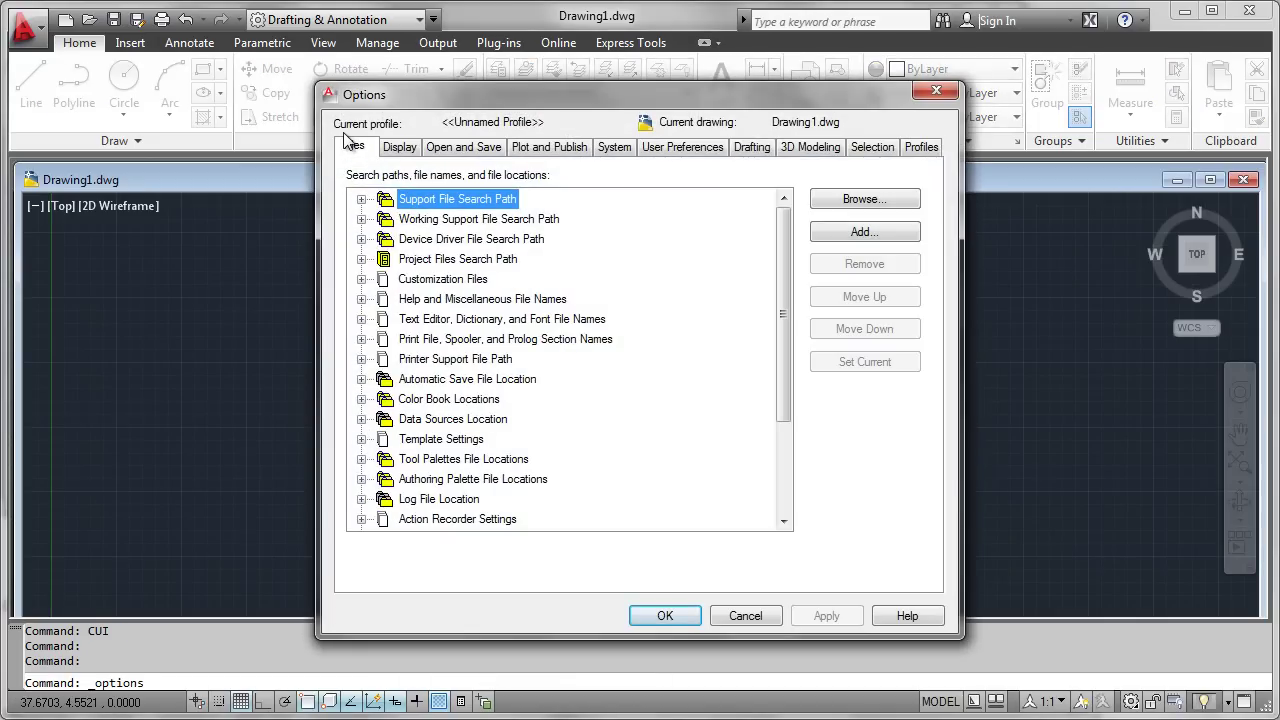
pyautogui.click(362, 280)
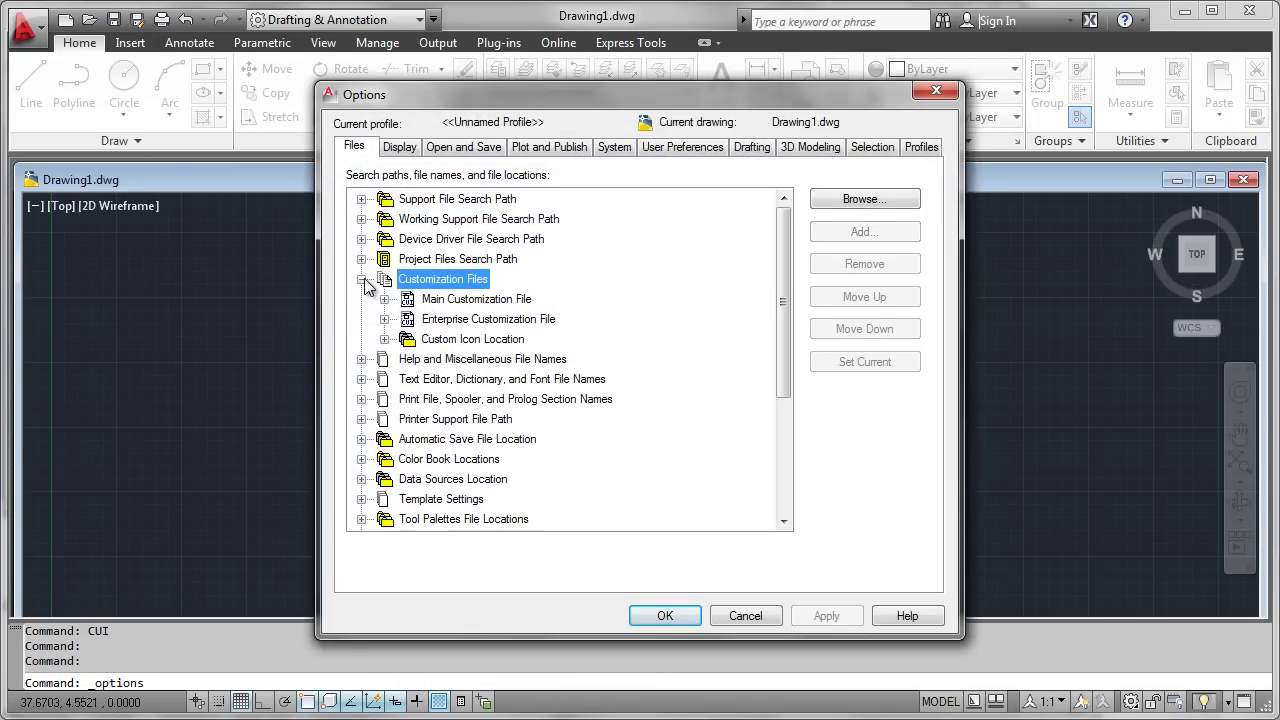
pyautogui.click(384, 299)
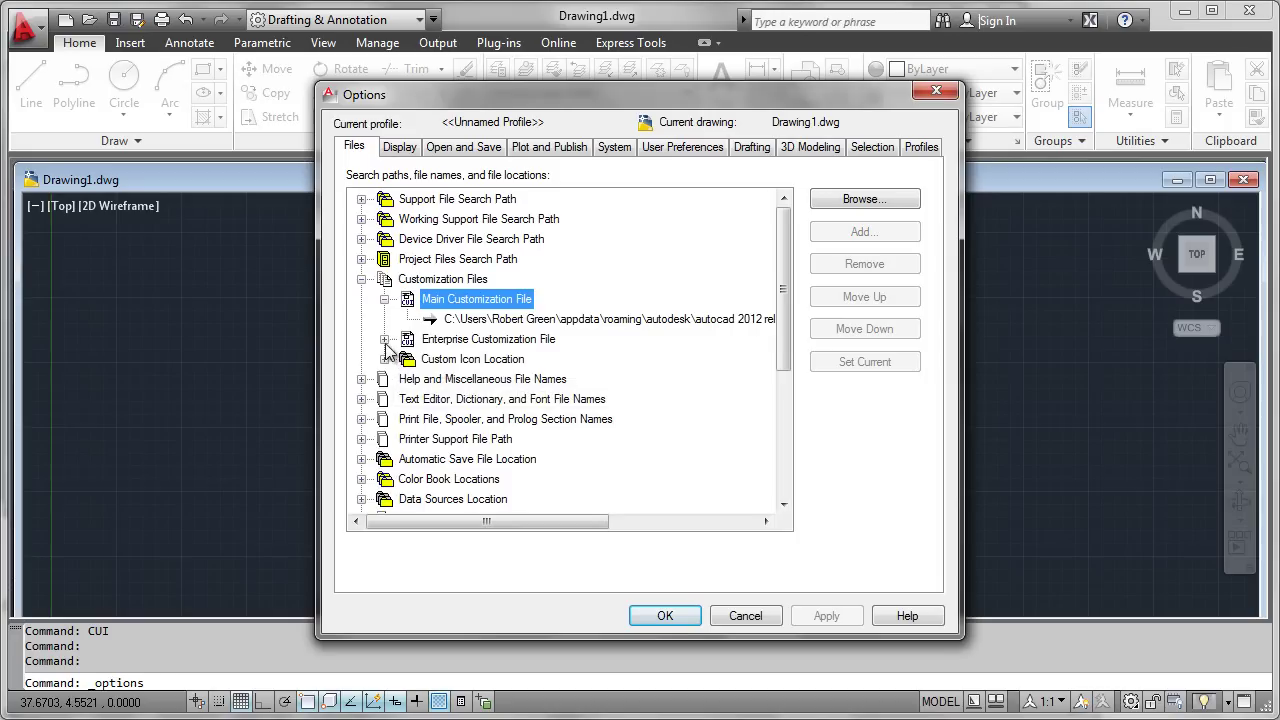
pyautogui.click(385, 340)
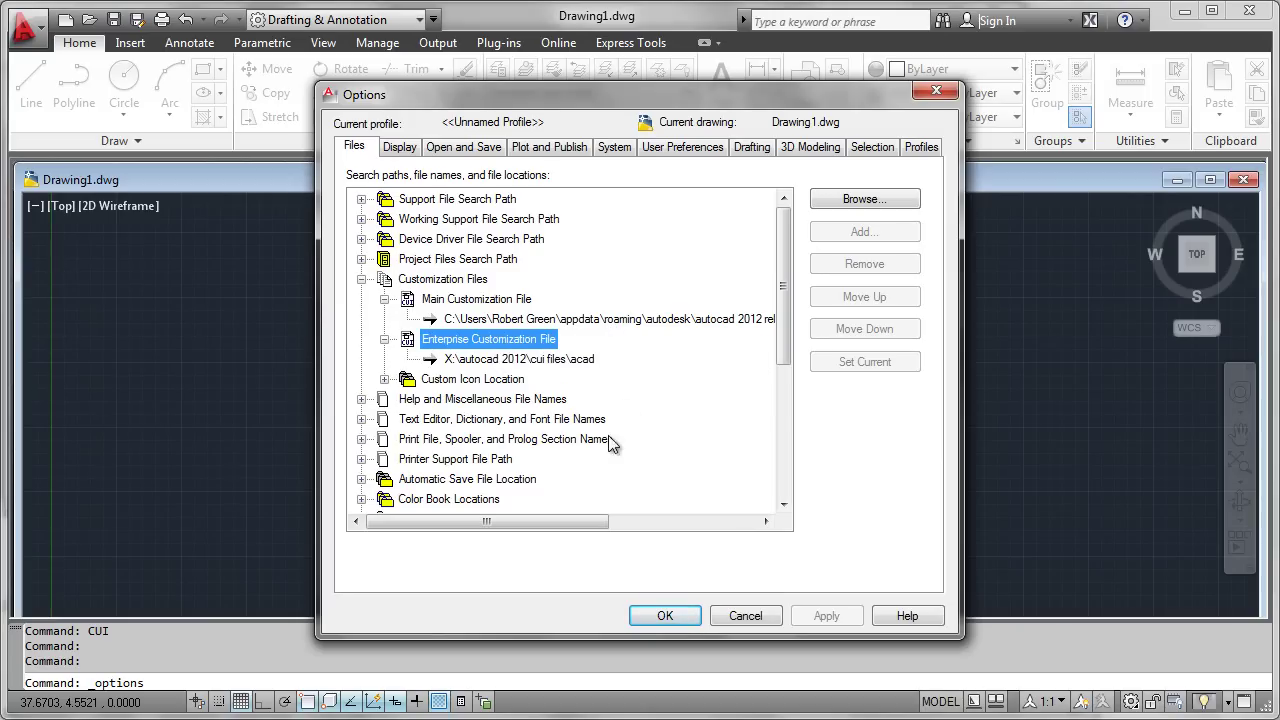
pyautogui.click(670, 618)
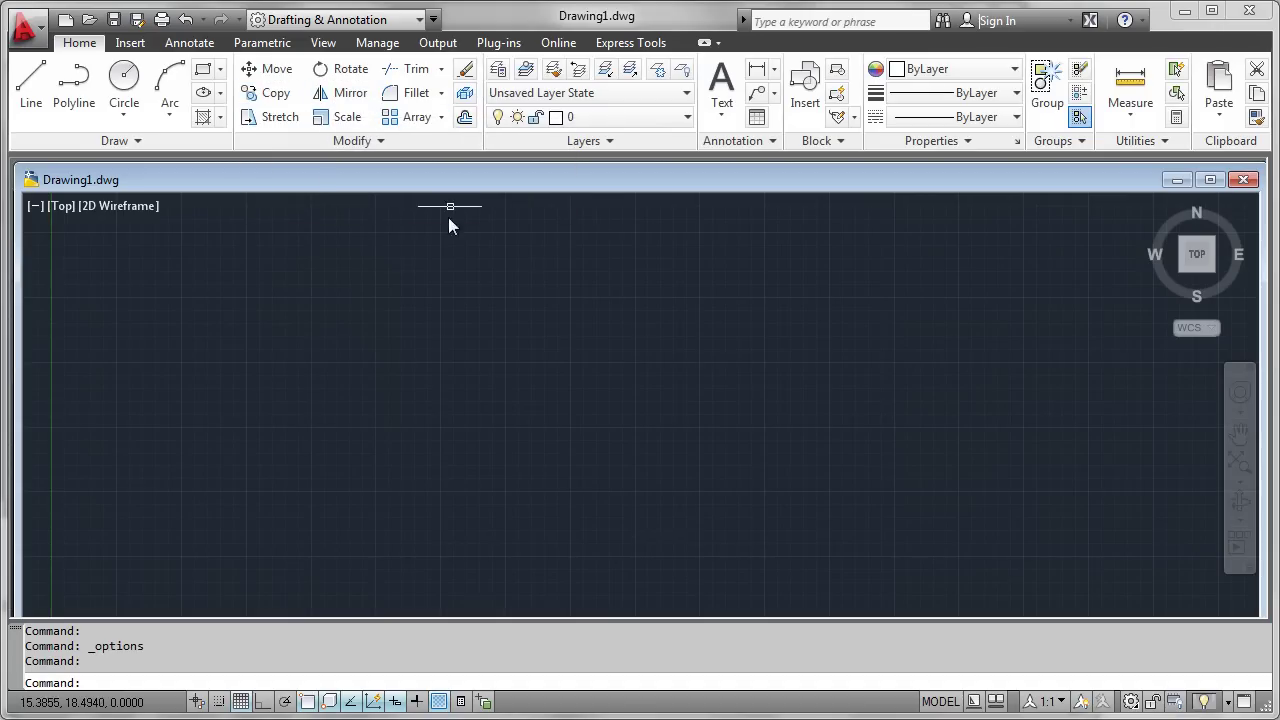
pyautogui.click(420, 21)
# Run CUI, browse the USER Ribbon and Toolbars (Plotting, Filing), then scroll to the enterprise ACAD file.
pyautogui.write('cui')
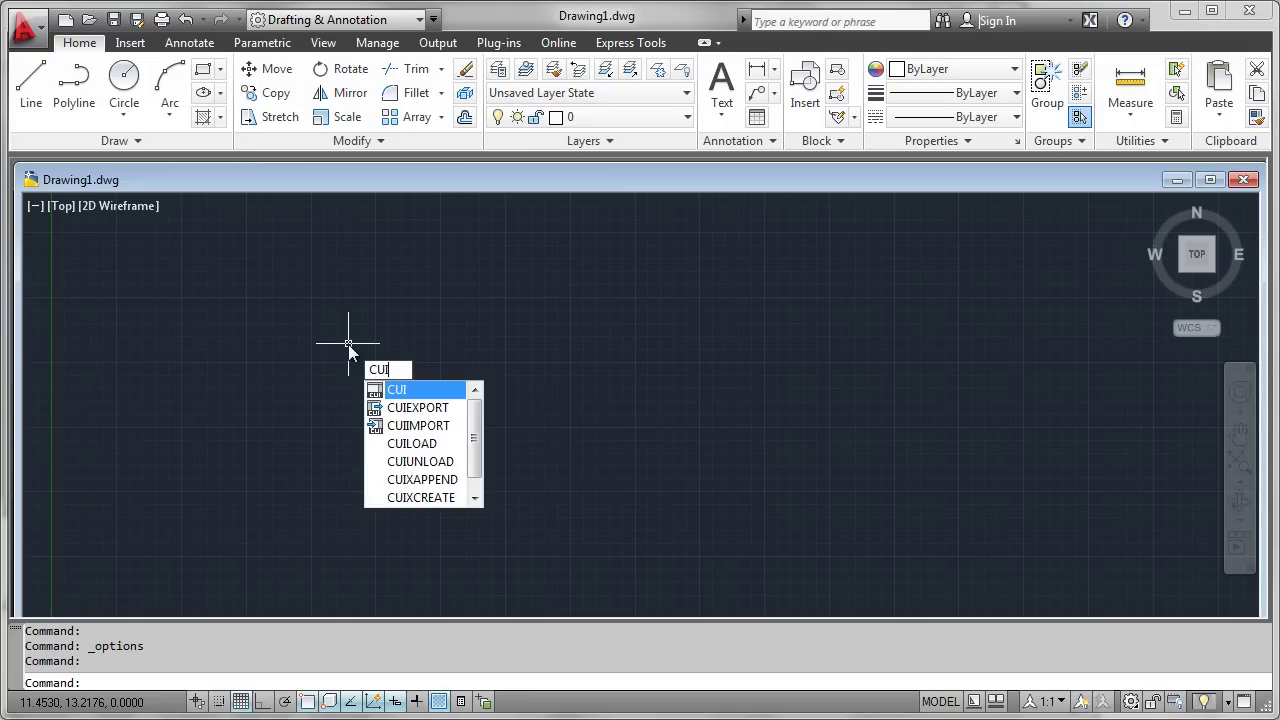
pyautogui.press('Return')
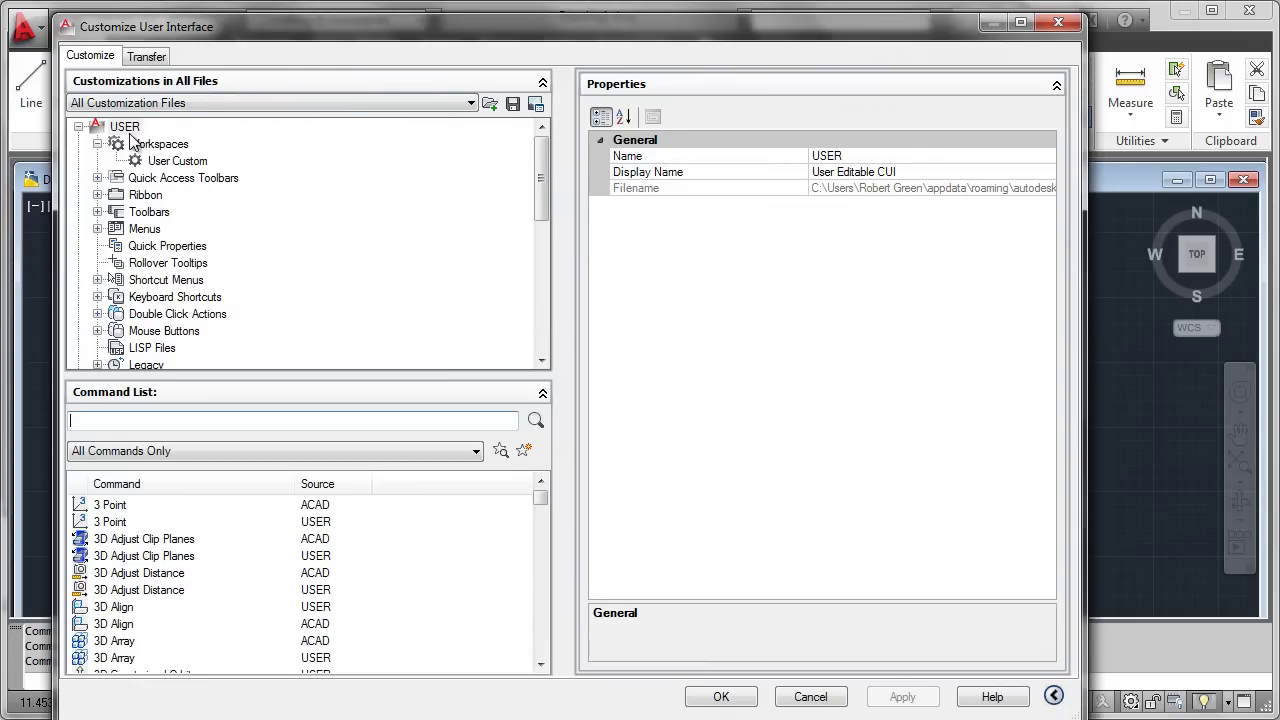
pyautogui.click(97, 195)
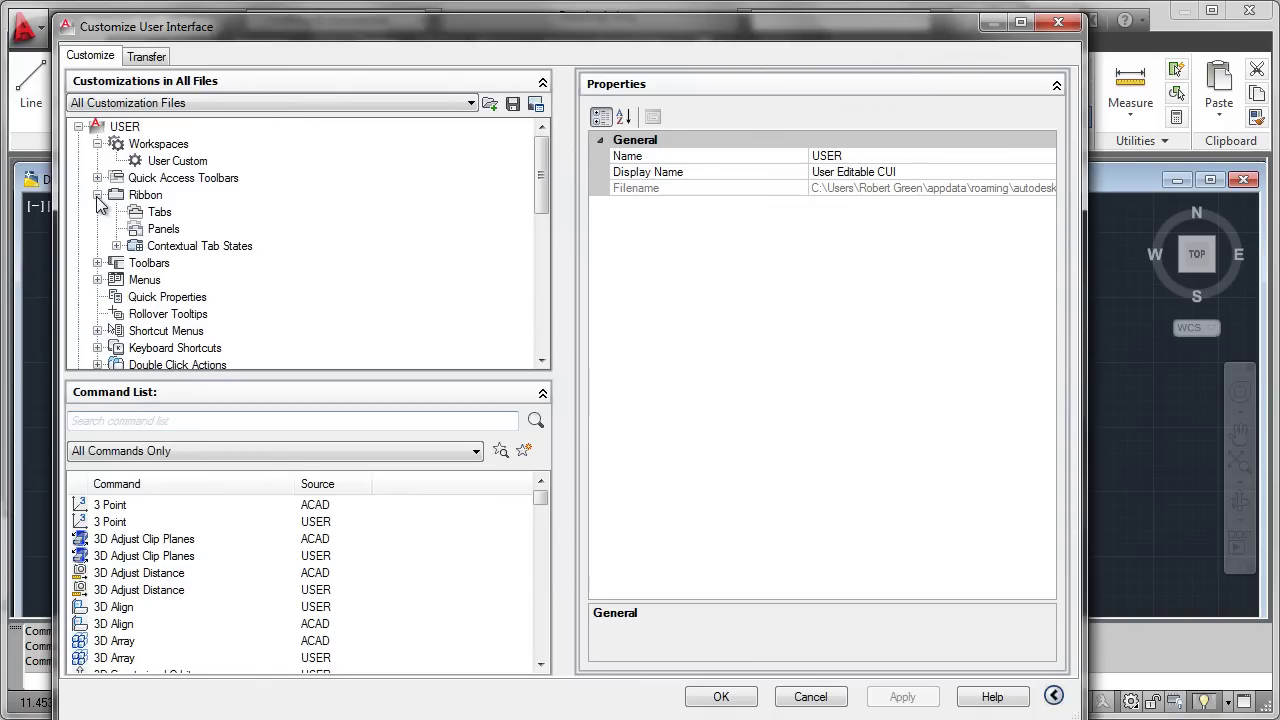
pyautogui.click(97, 263)
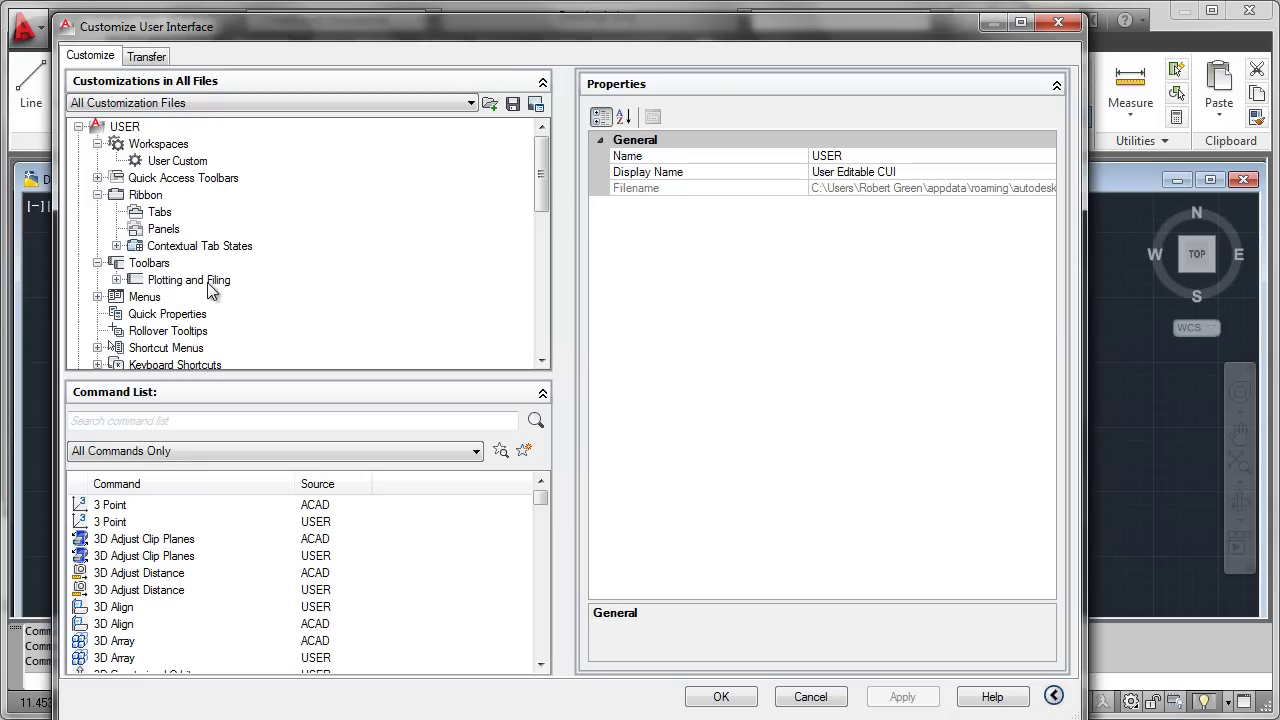
pyautogui.click(97, 263)
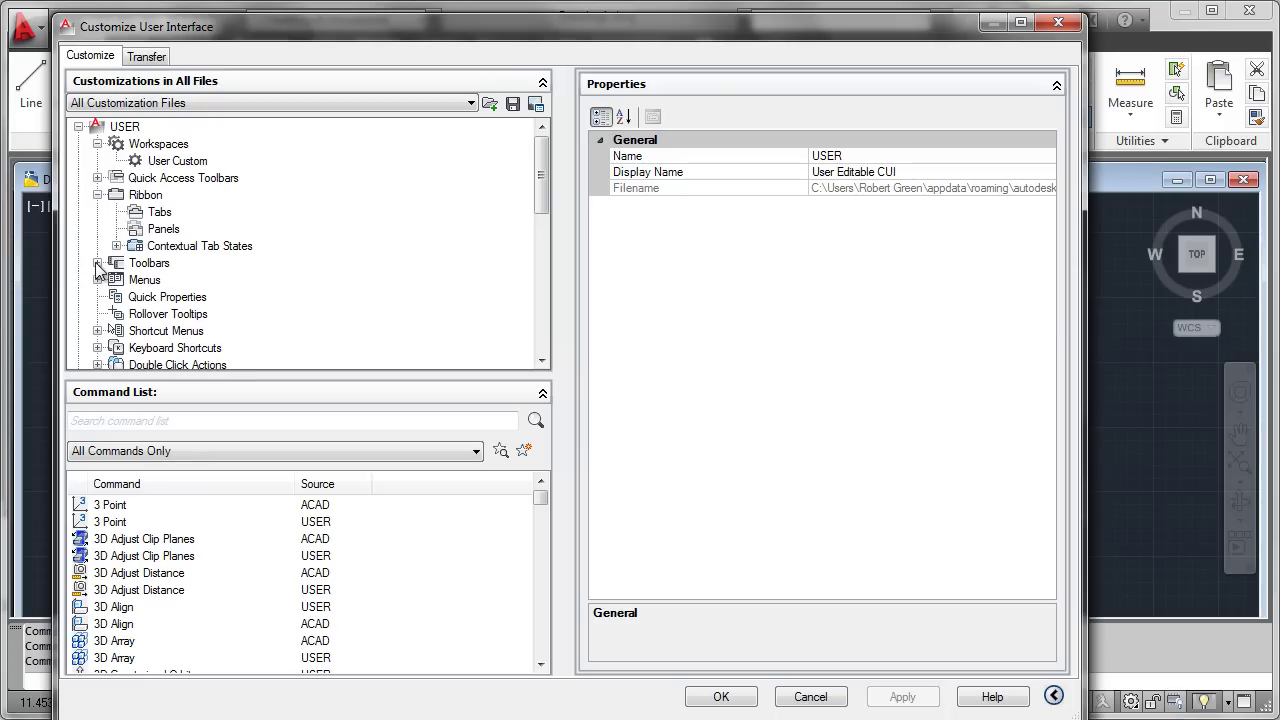
pyautogui.click(97, 195)
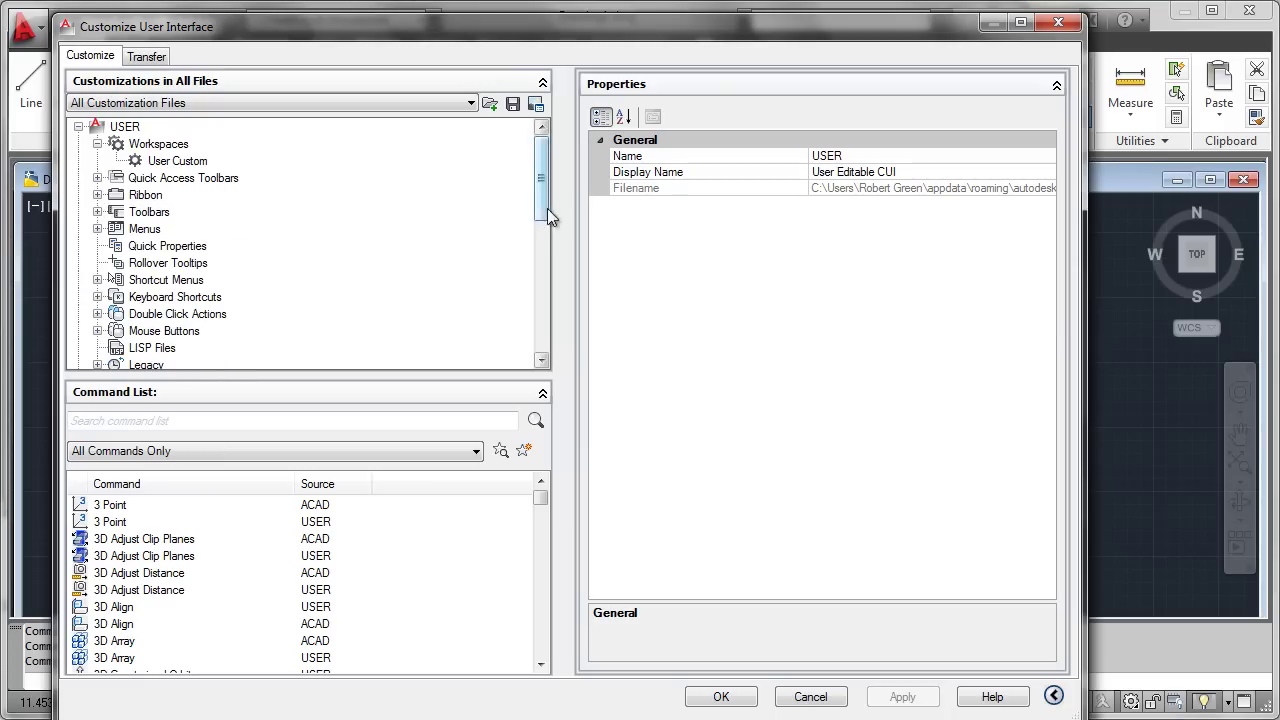
pyautogui.moveTo(542, 208); pyautogui.dragTo(541, 282)
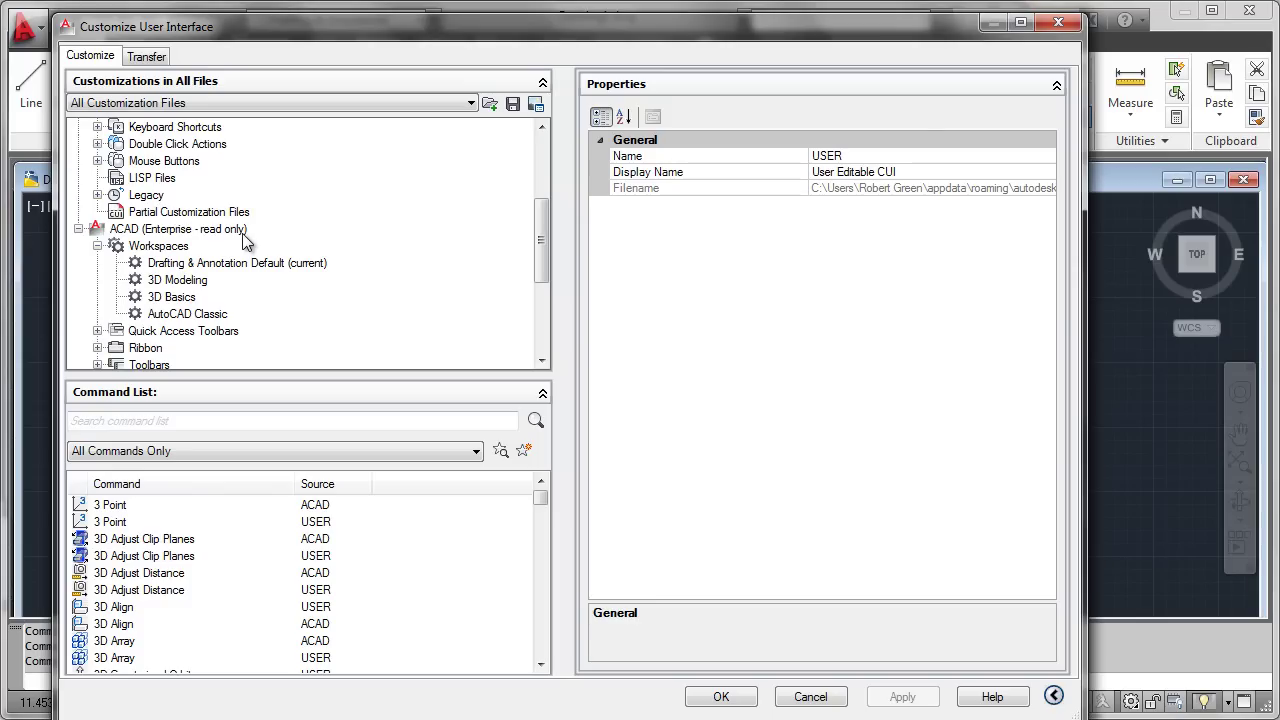
pyautogui.click(540, 126)
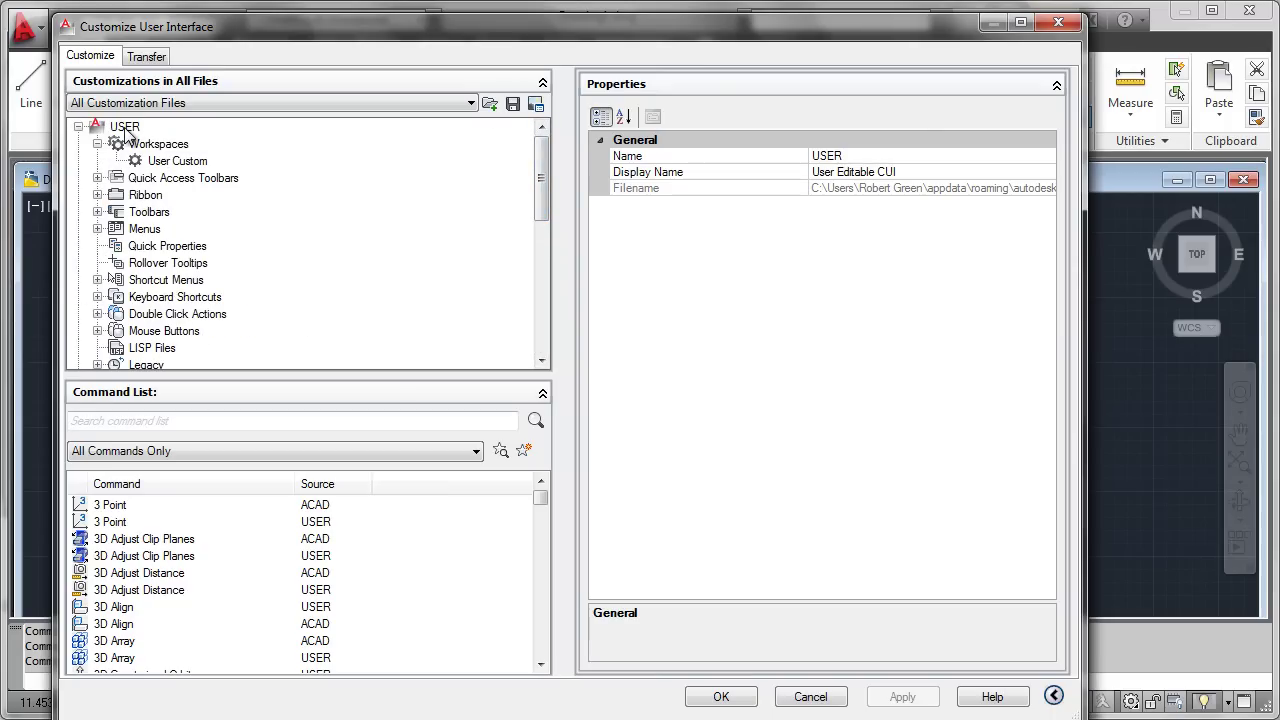
pyautogui.click(148, 57)
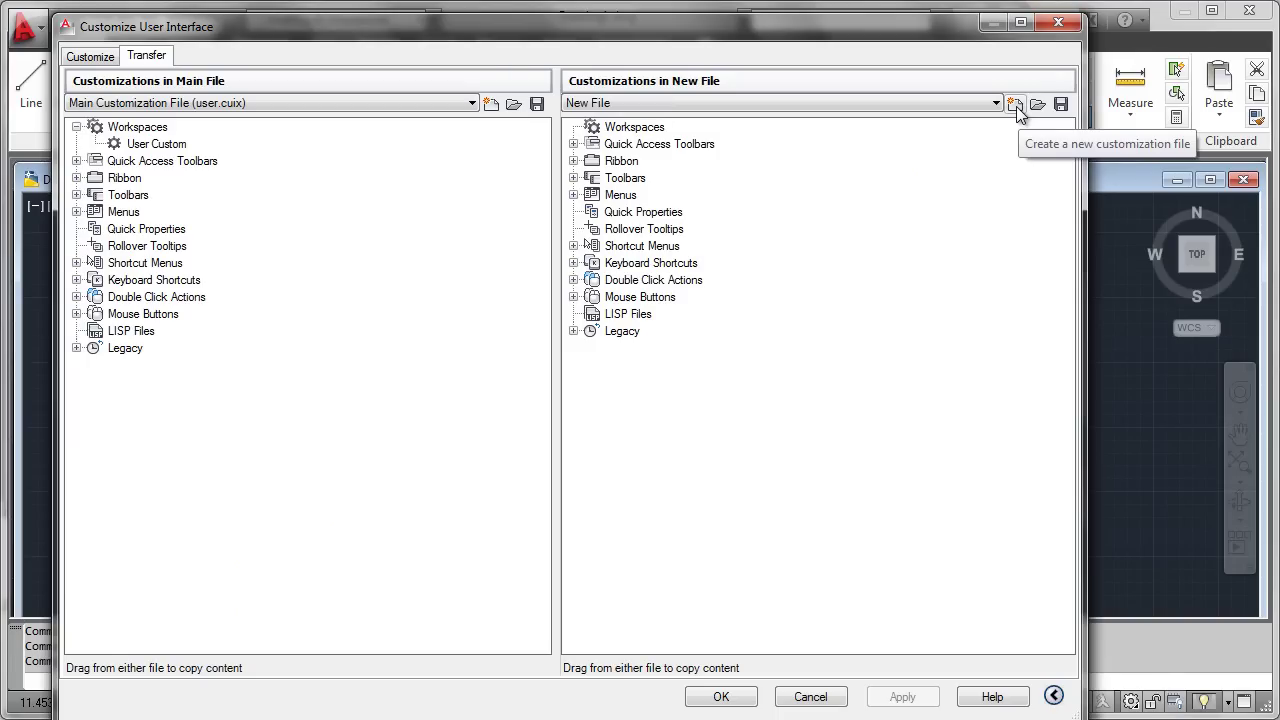
pyautogui.click(106, 58)
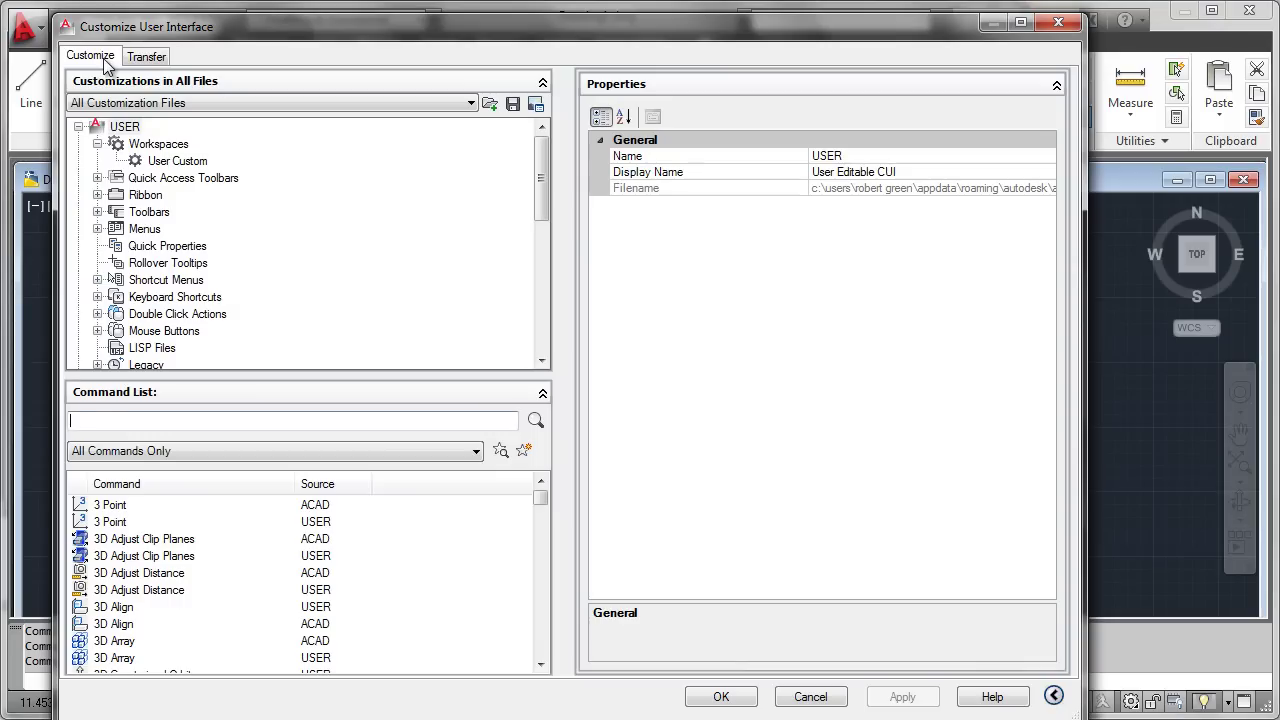
# Inspect User Custom's contents and the enterprise ACAD menus and ribbon tabs, then close CUI with OK.
pyautogui.click(176, 163)
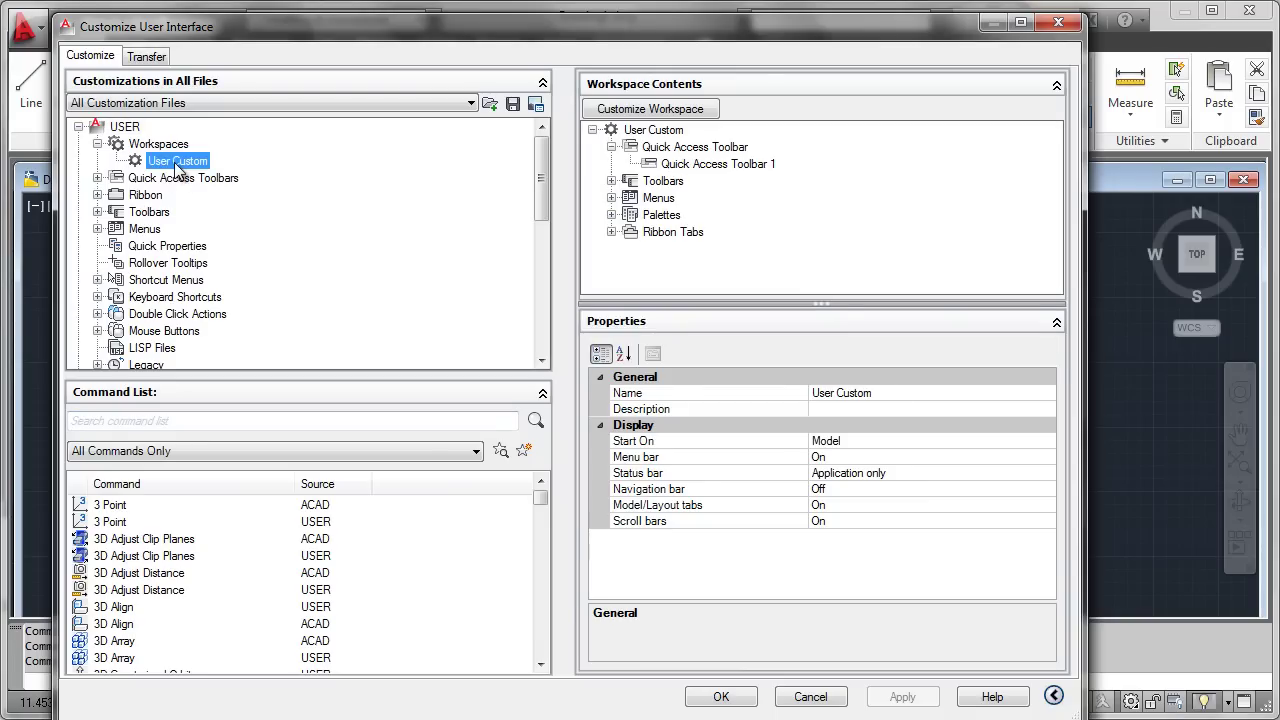
pyautogui.click(657, 111)
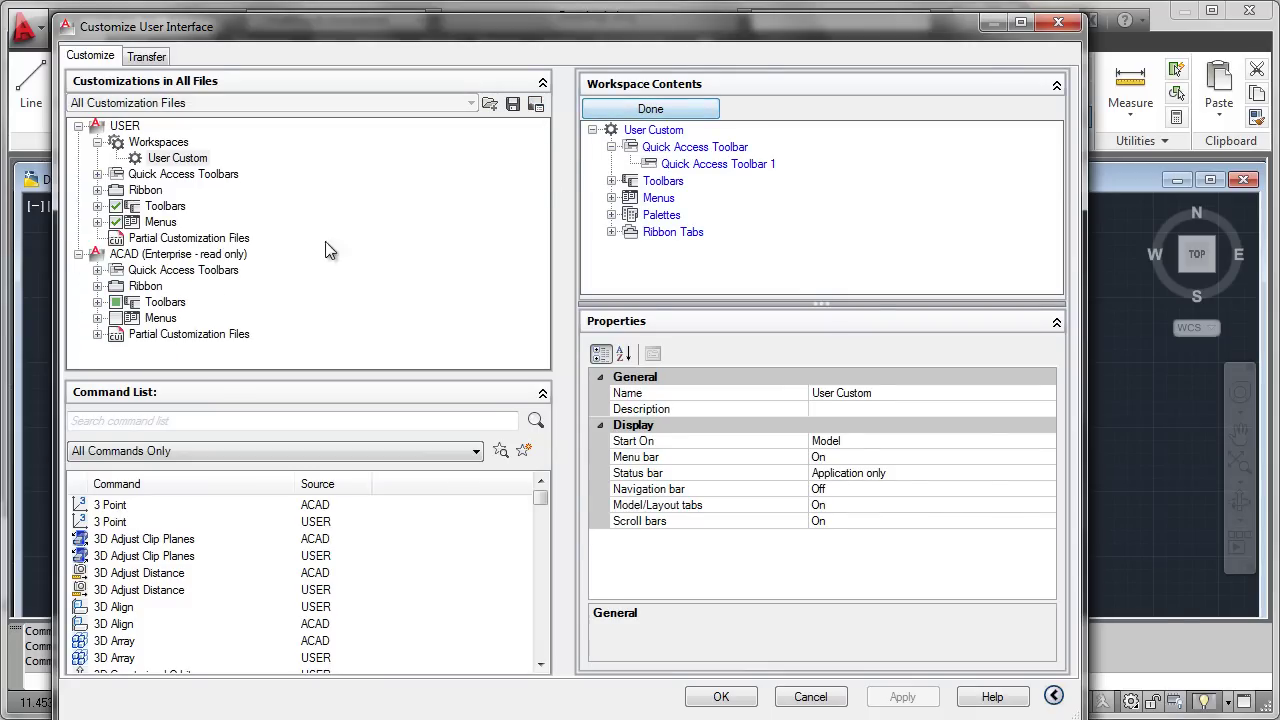
pyautogui.click(97, 319)
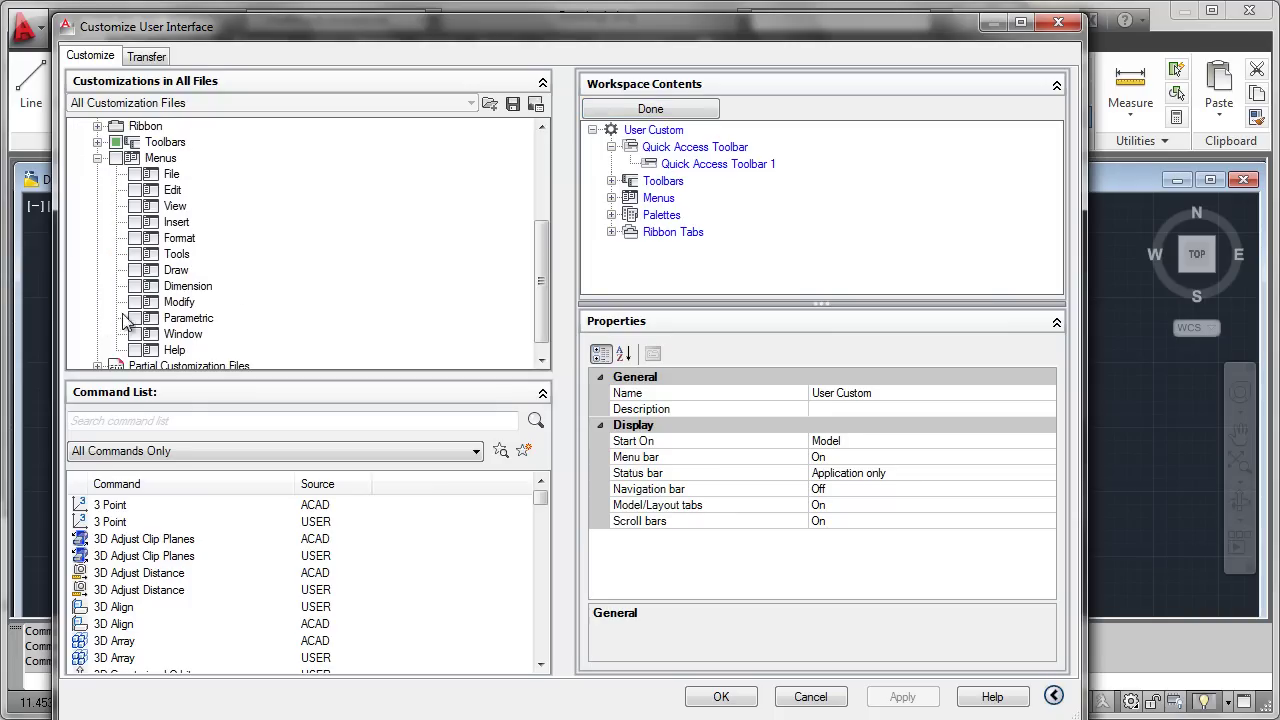
pyautogui.moveTo(542, 249); pyautogui.dragTo(543, 239)
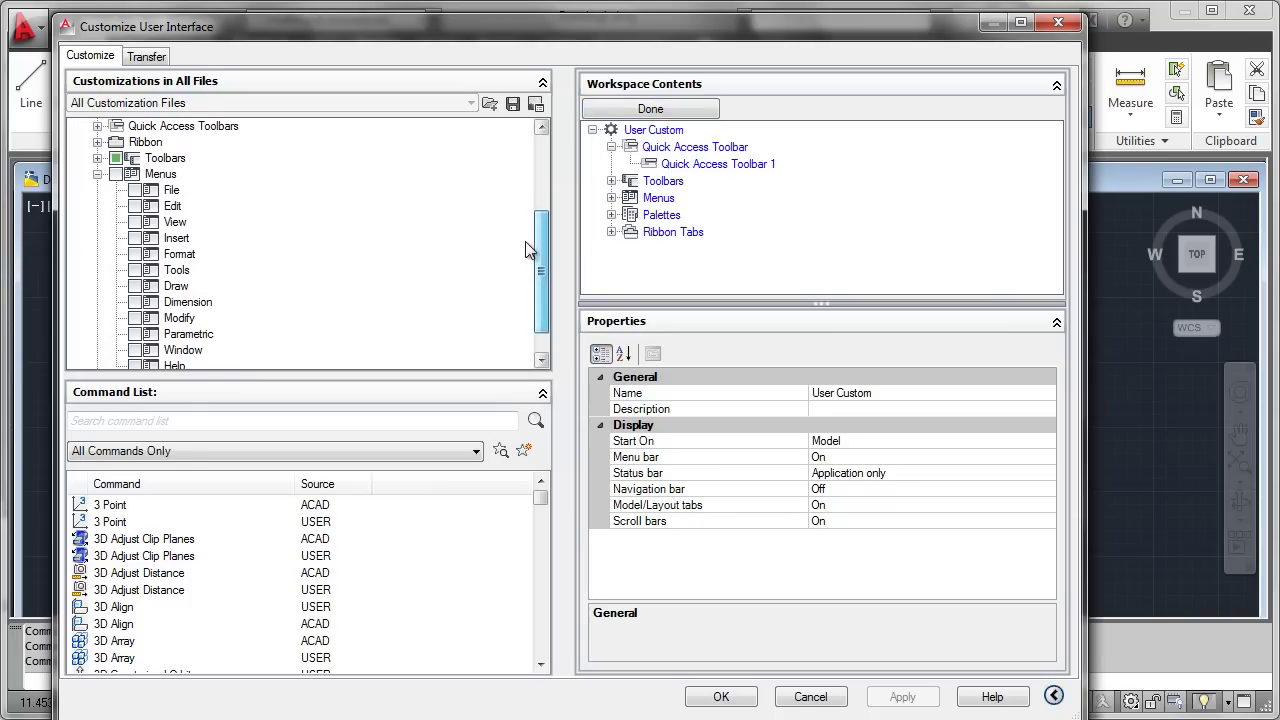
pyautogui.click(97, 142)
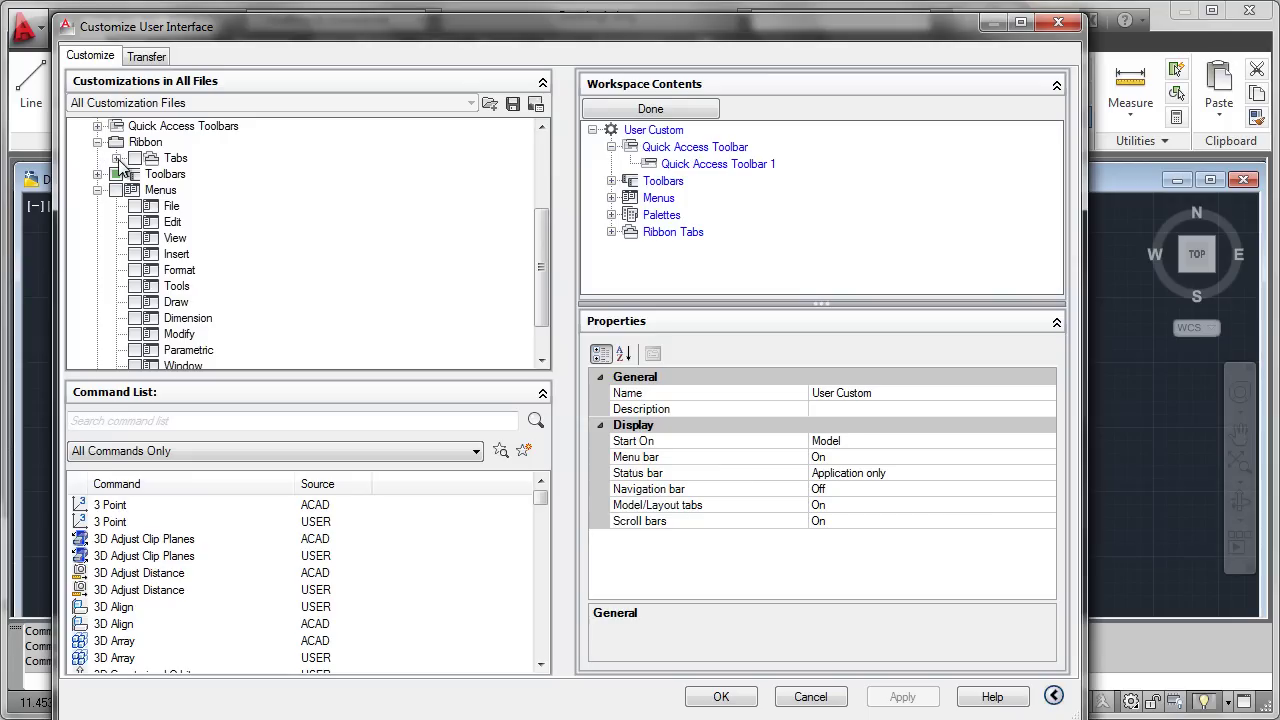
pyautogui.click(116, 158)
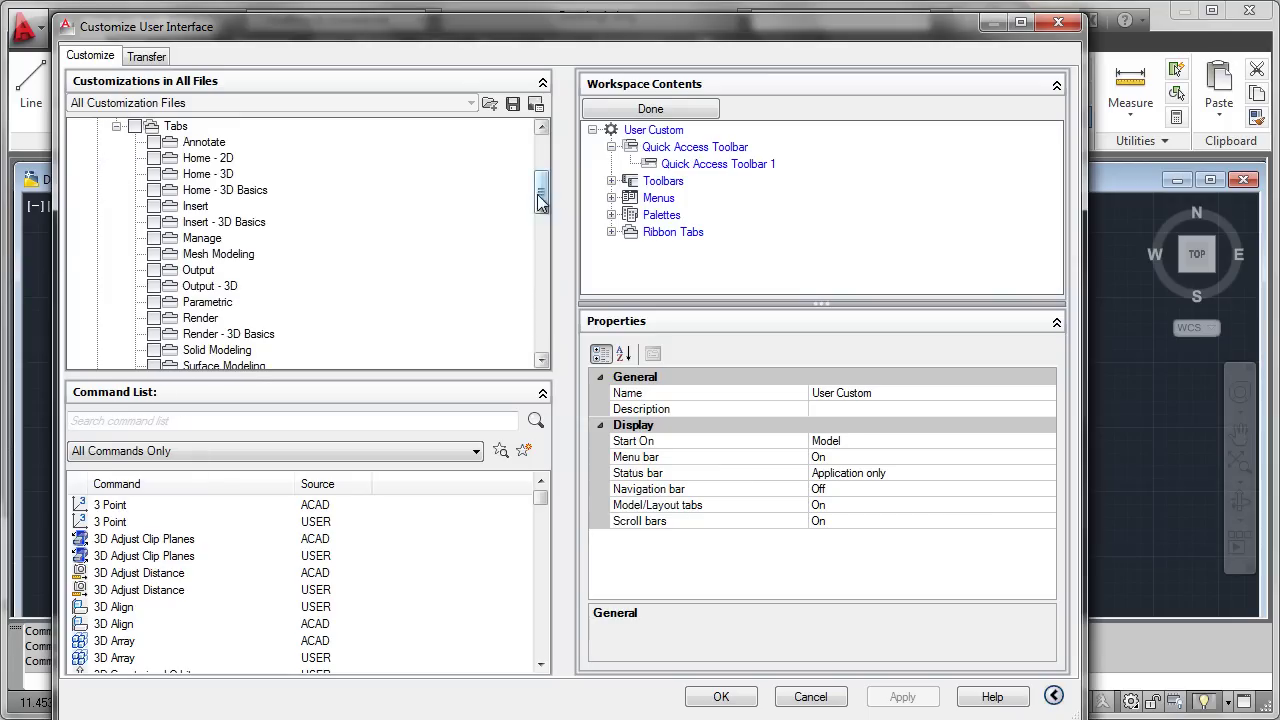
pyautogui.moveTo(541, 198); pyautogui.dragTo(547, 165)
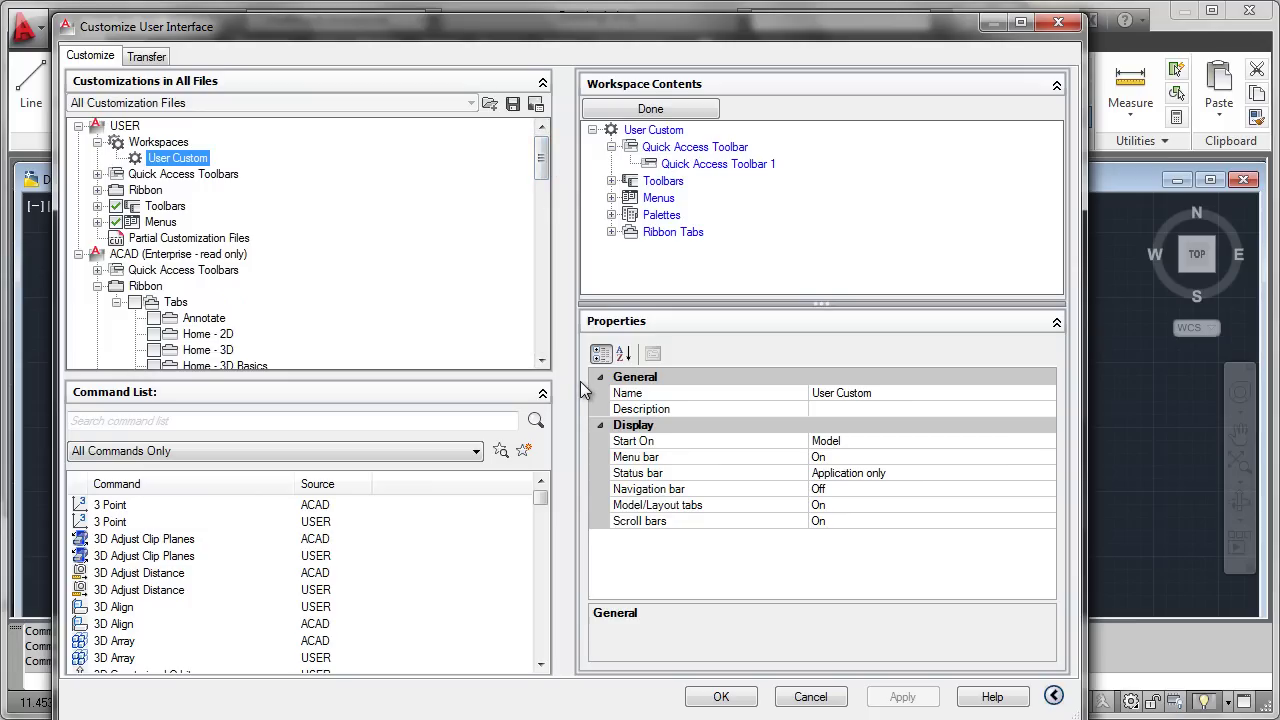
pyautogui.click(724, 700)
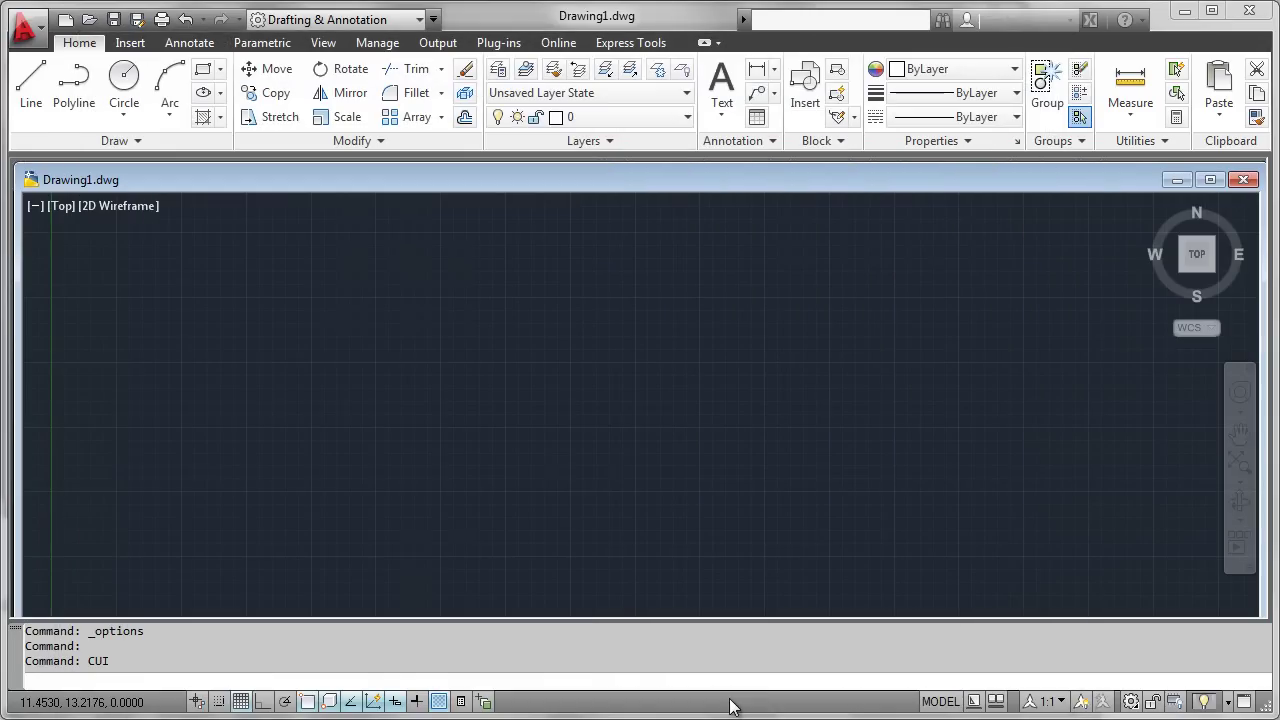
# Switch to User Custom, shift the Tool Palettes right, then switch to the AutoCAD Classic workspace.
pyautogui.click(419, 20)
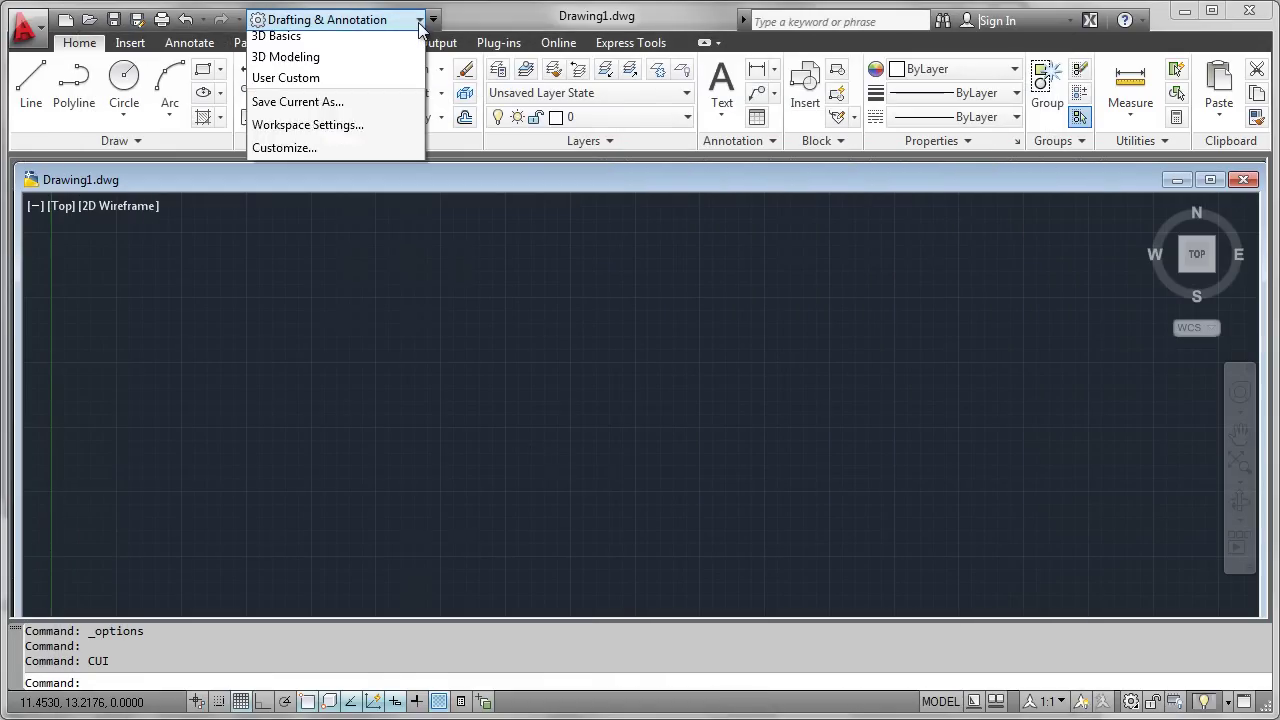
pyautogui.click(304, 127)
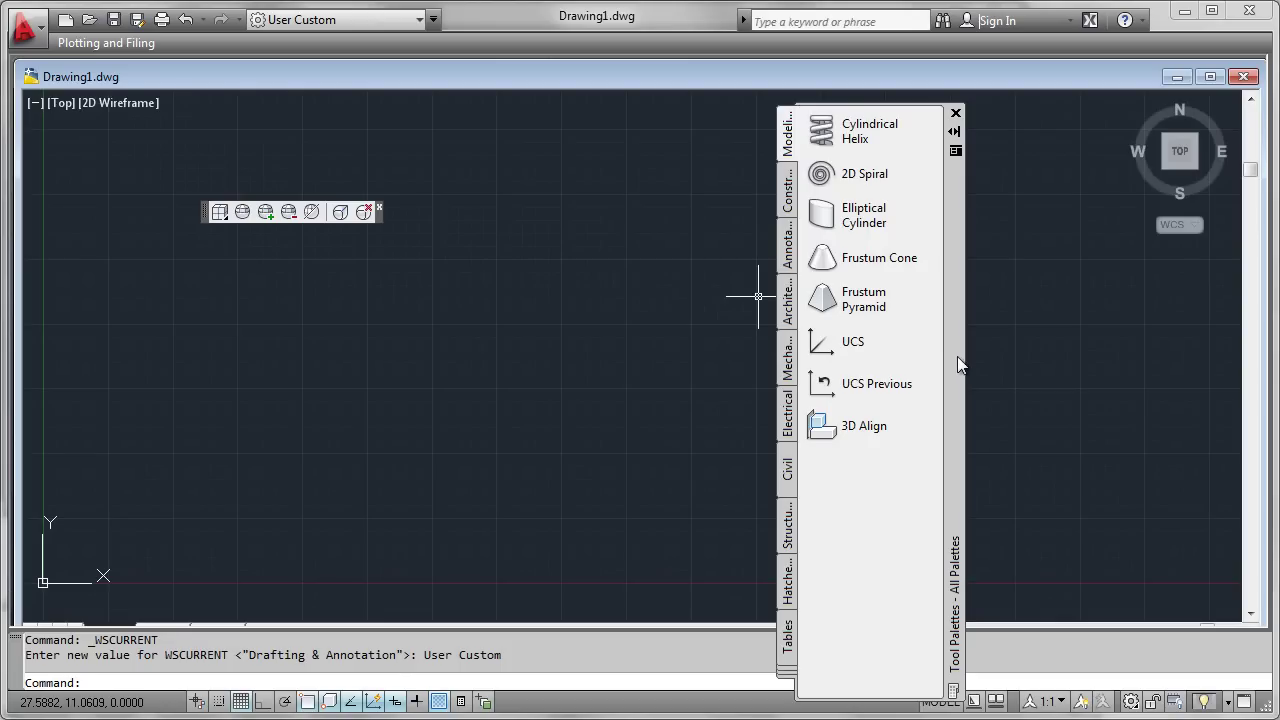
pyautogui.moveTo(956, 360); pyautogui.dragTo(1079, 356)
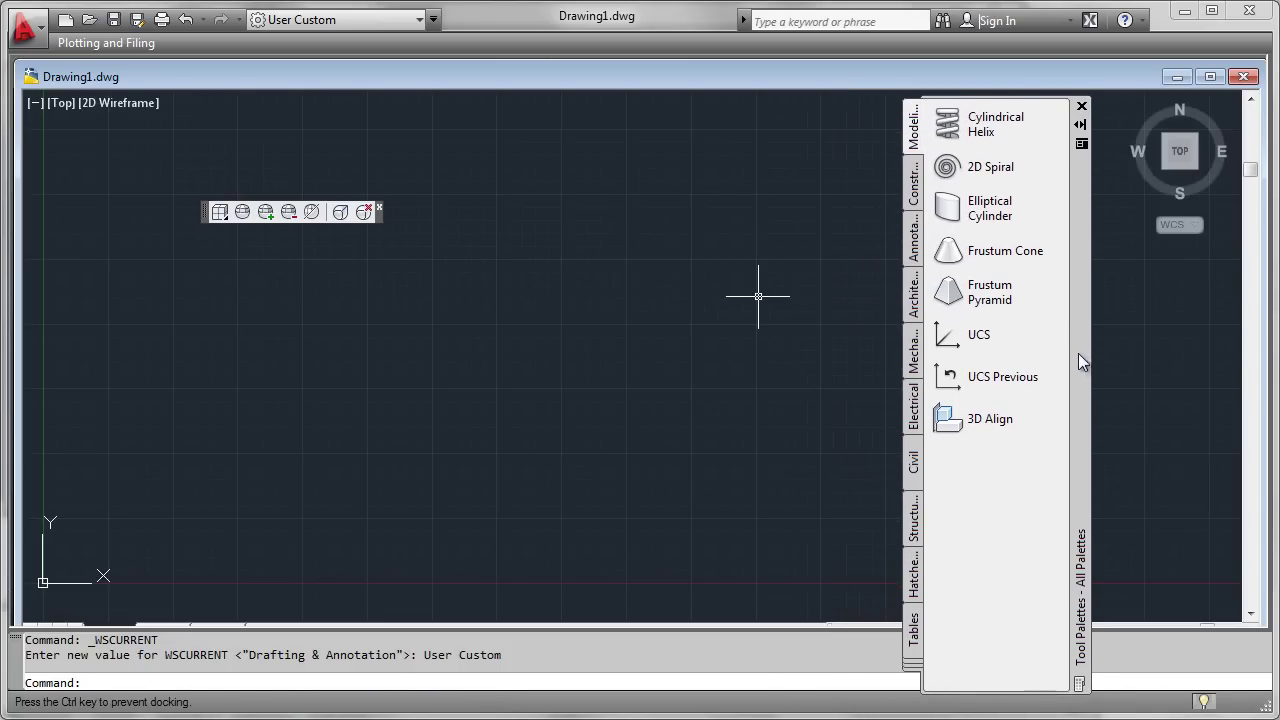
pyautogui.click(419, 19)
pyautogui.click(305, 64)
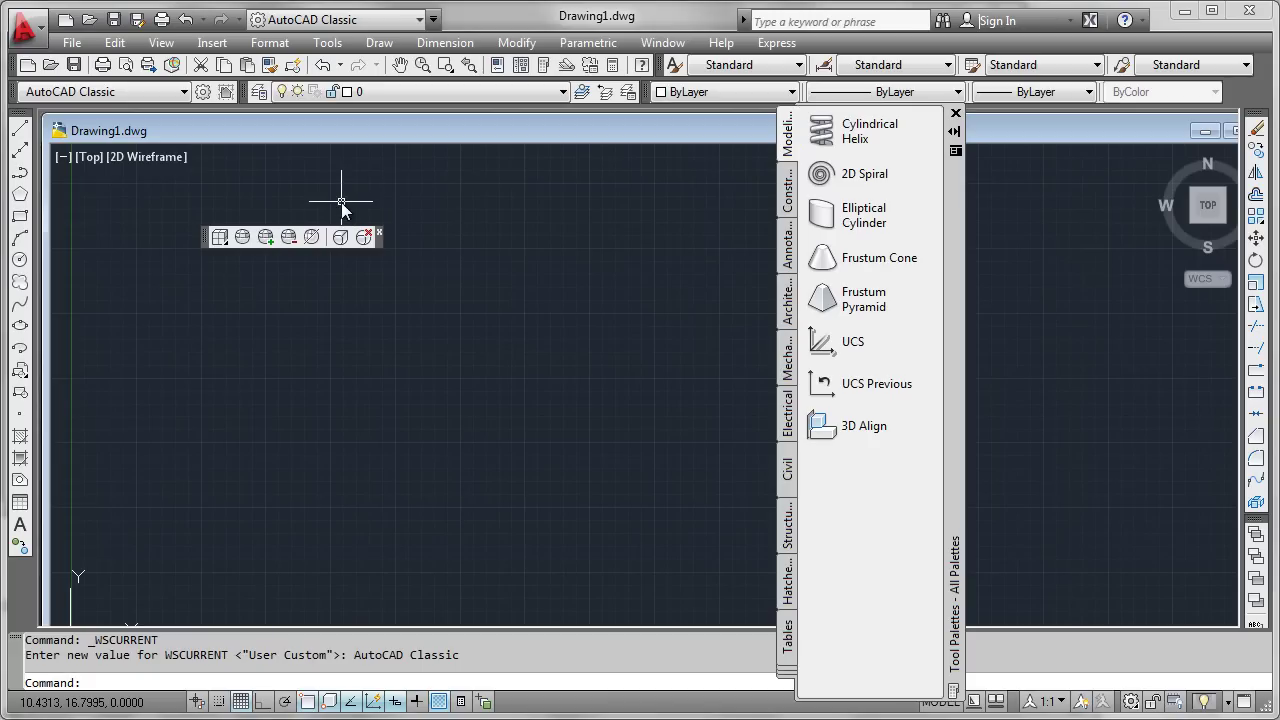
# In CUI, add the enterprise ACAD menus and all enterprise ribbon tabs to User Custom, then apply.
pyautogui.write('cui')
pyautogui.press('Return')
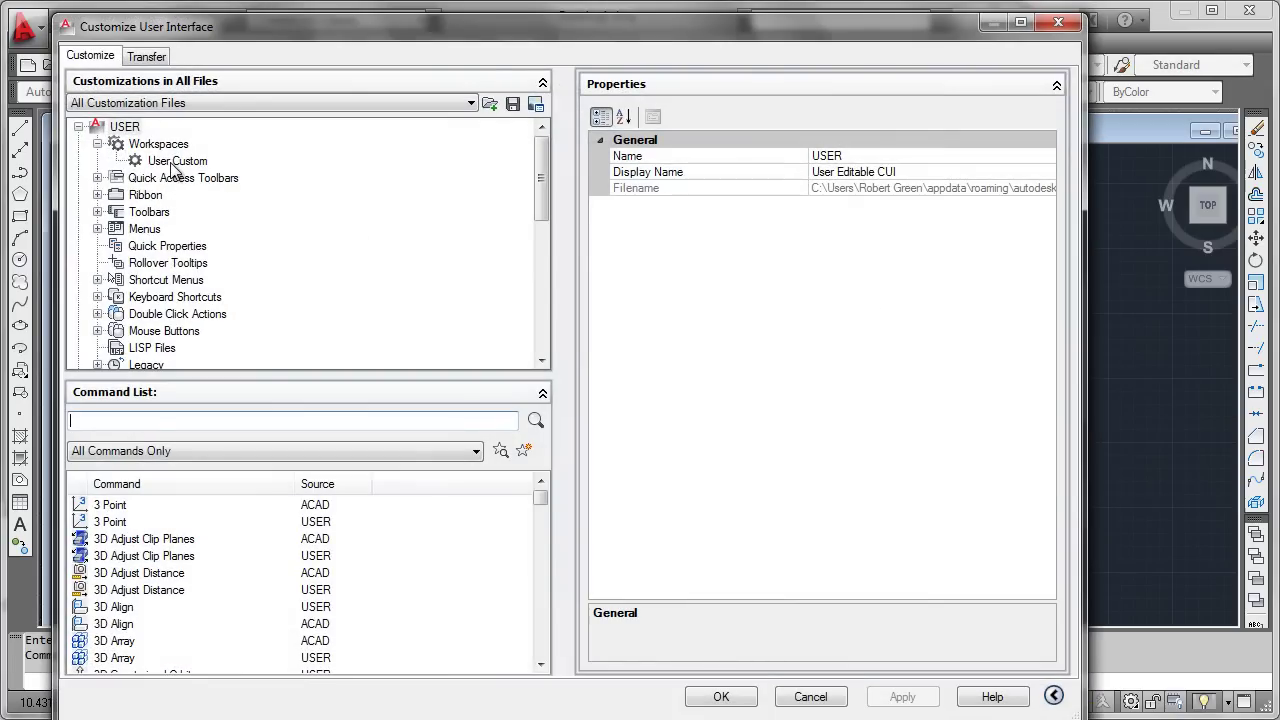
pyautogui.click(174, 161)
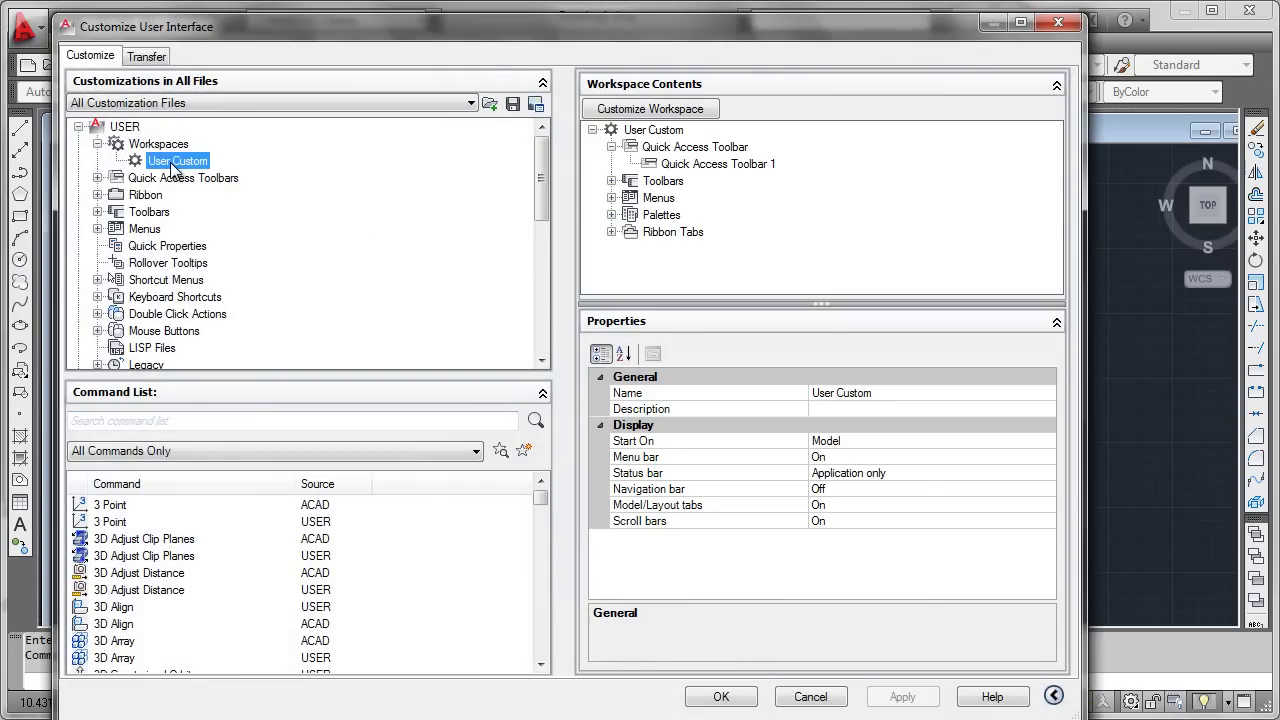
pyautogui.click(645, 110)
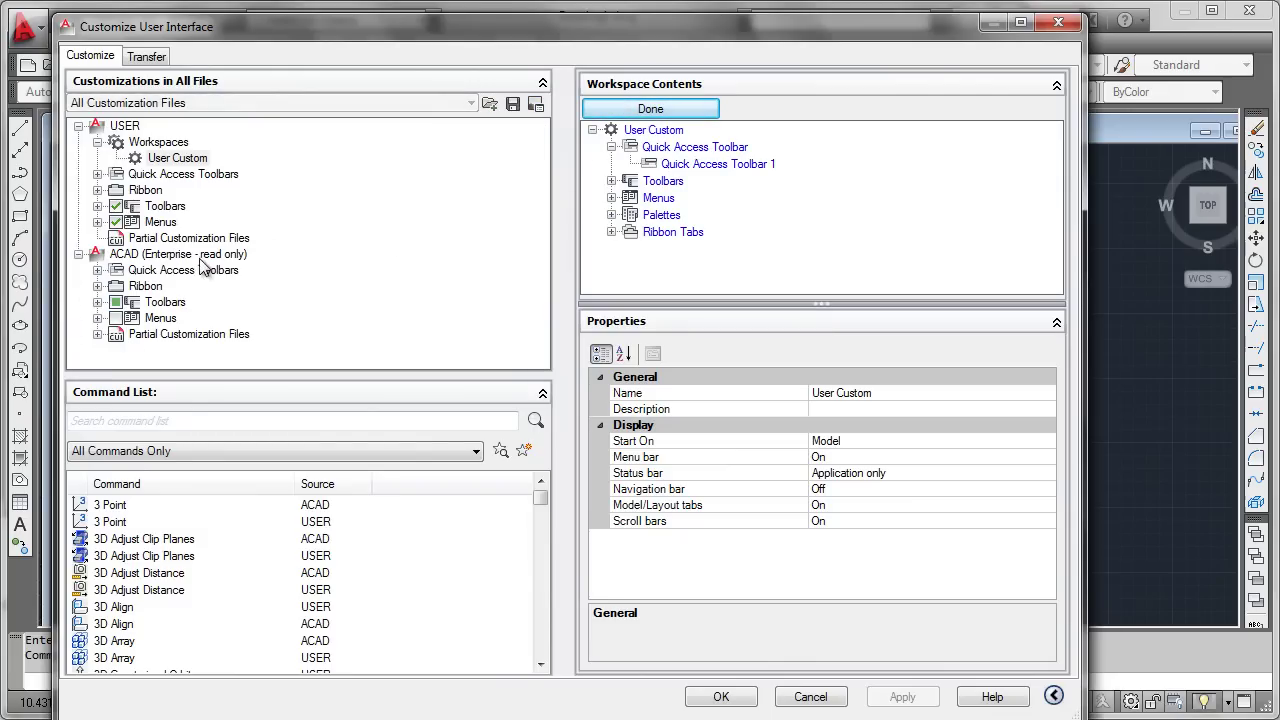
pyautogui.click(116, 319)
pyautogui.click(97, 286)
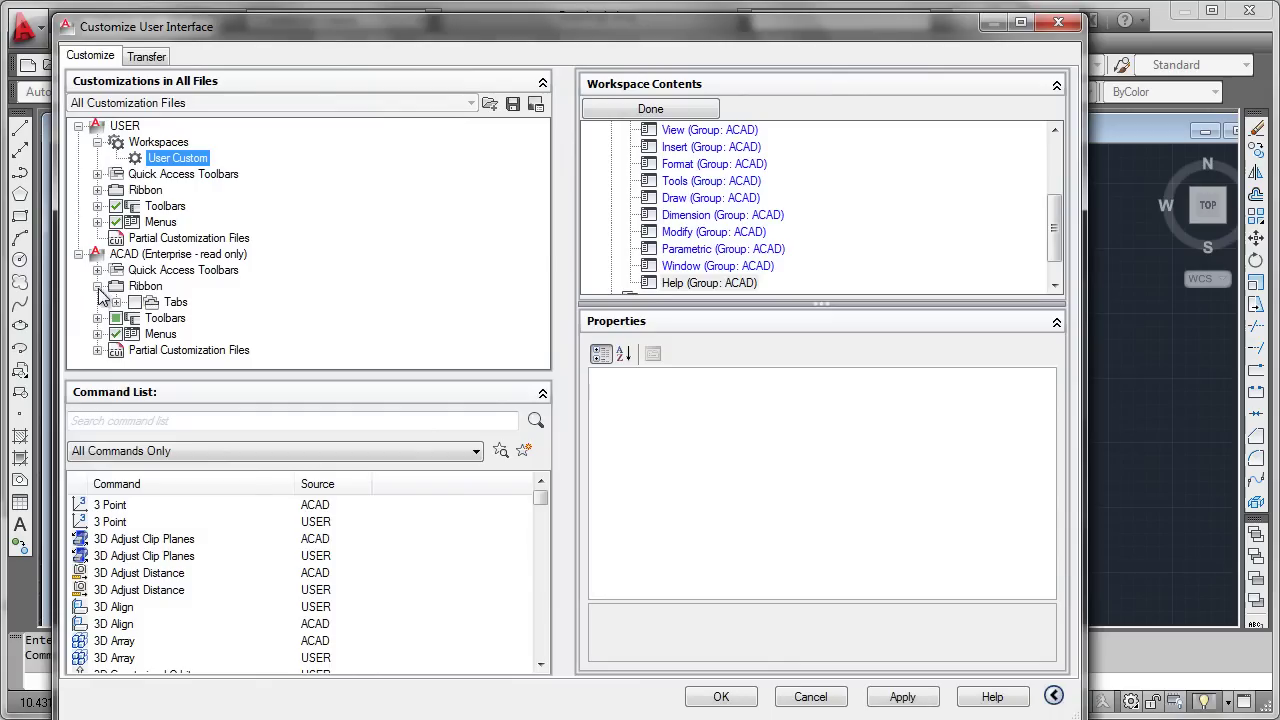
pyautogui.click(135, 302)
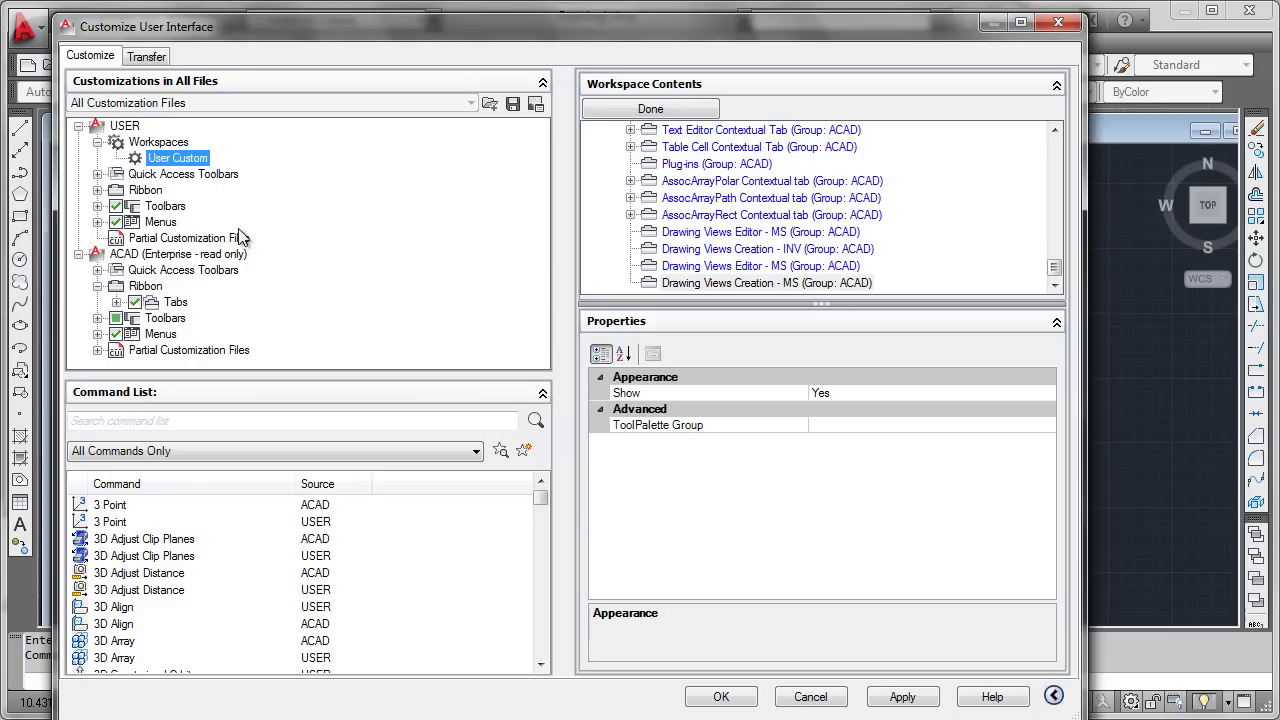
pyautogui.click(651, 110)
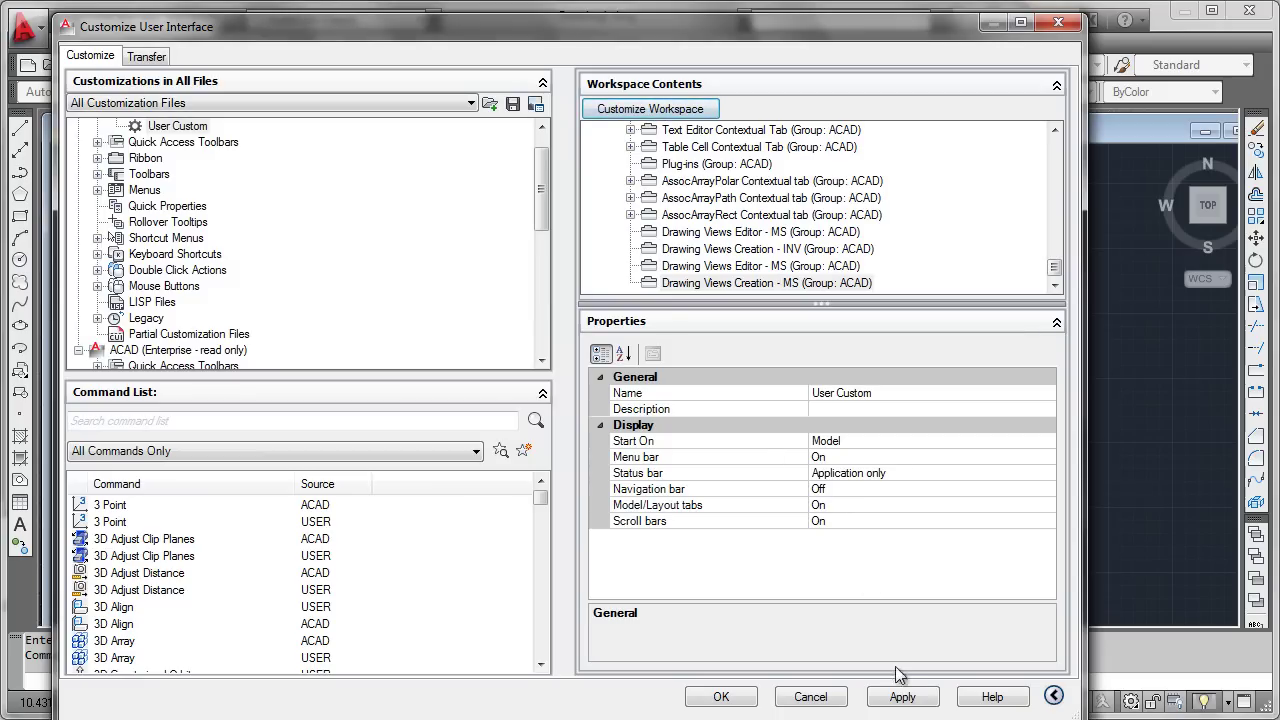
pyautogui.click(903, 698)
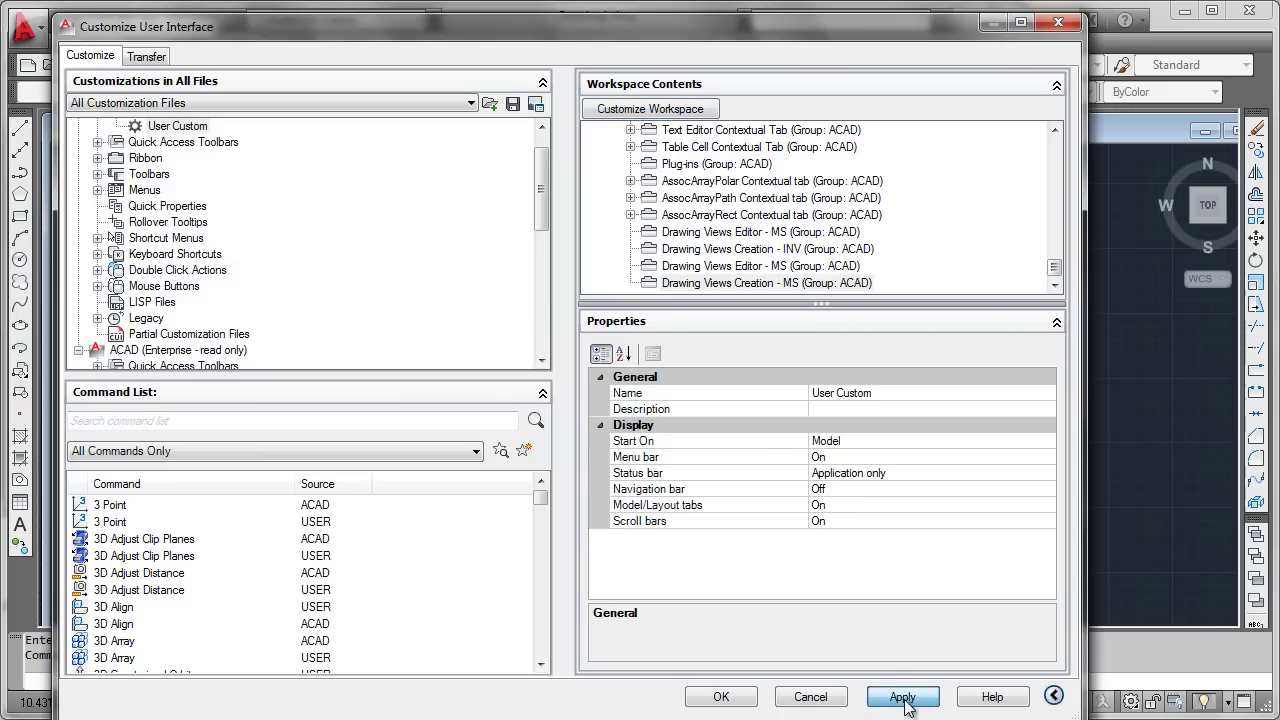
pyautogui.click(722, 698)
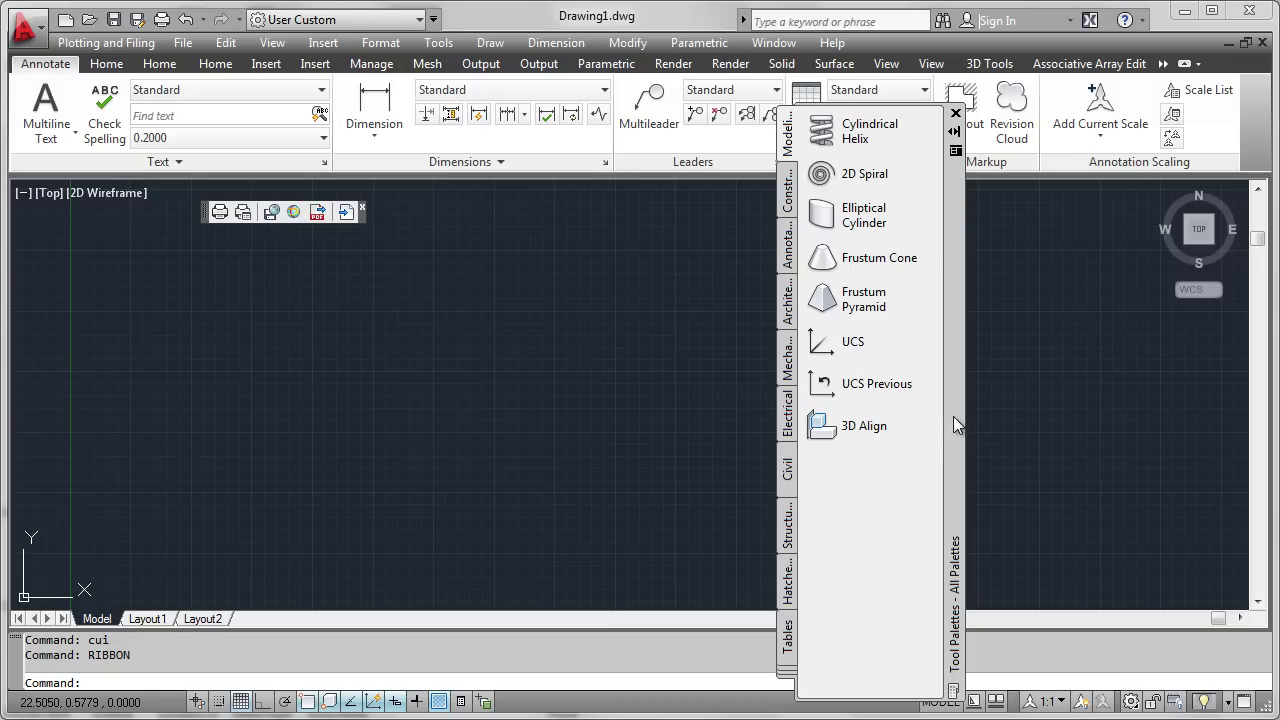
# Move the Tool Palettes further right and show the workspace list.
pyautogui.moveTo(953, 416); pyautogui.dragTo(1107, 402)
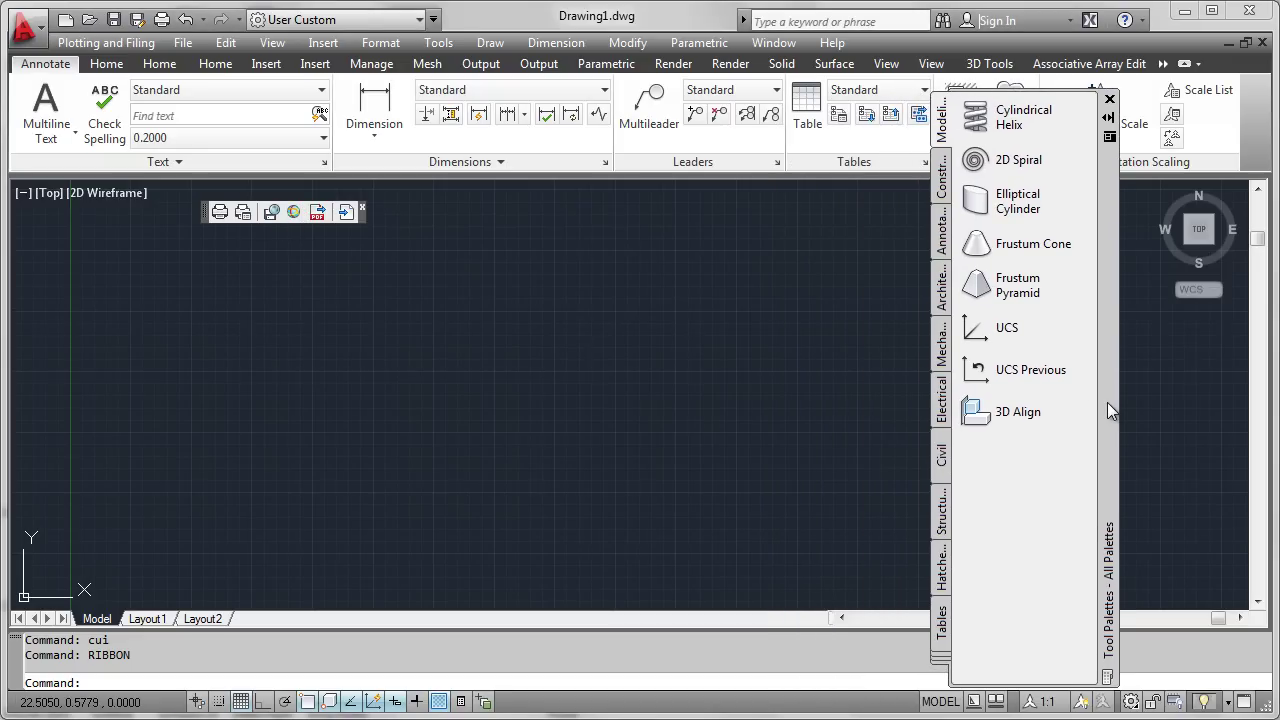
pyautogui.click(420, 22)
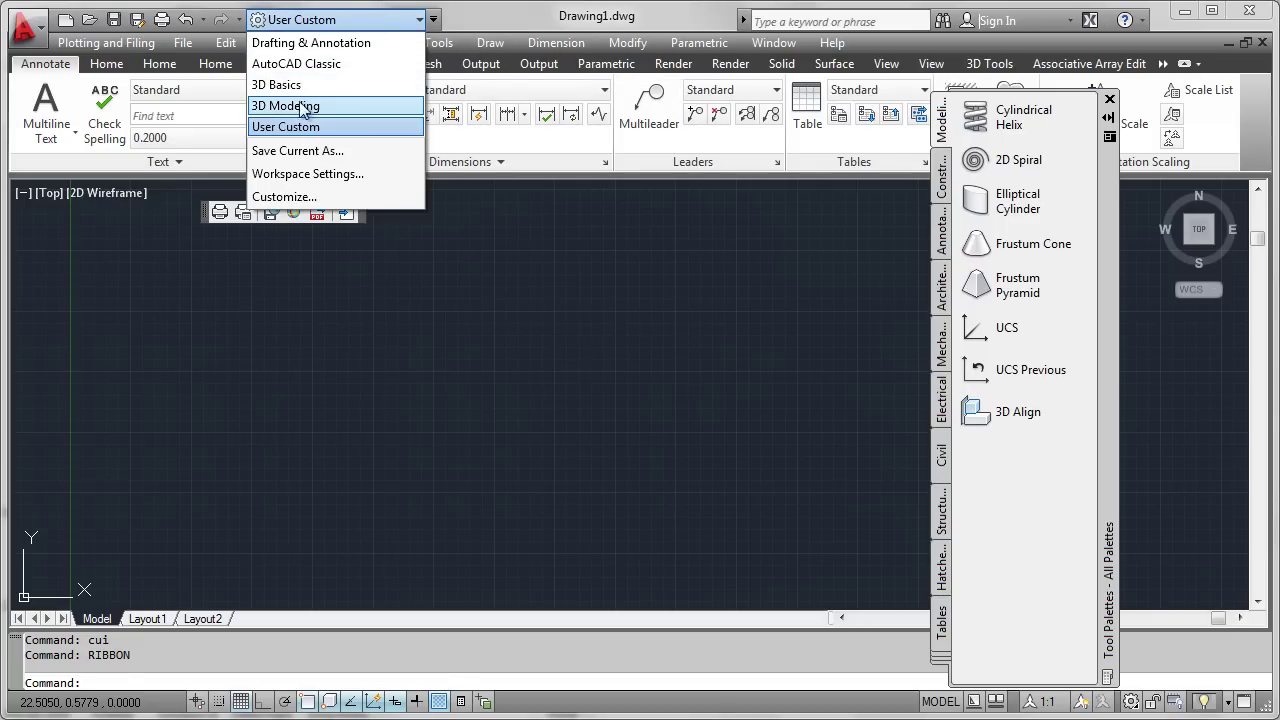
# Switch to Drafting & Annotation, then back to User Custom to reload its menus, toolbar and palettes.
pyautogui.click(331, 44)
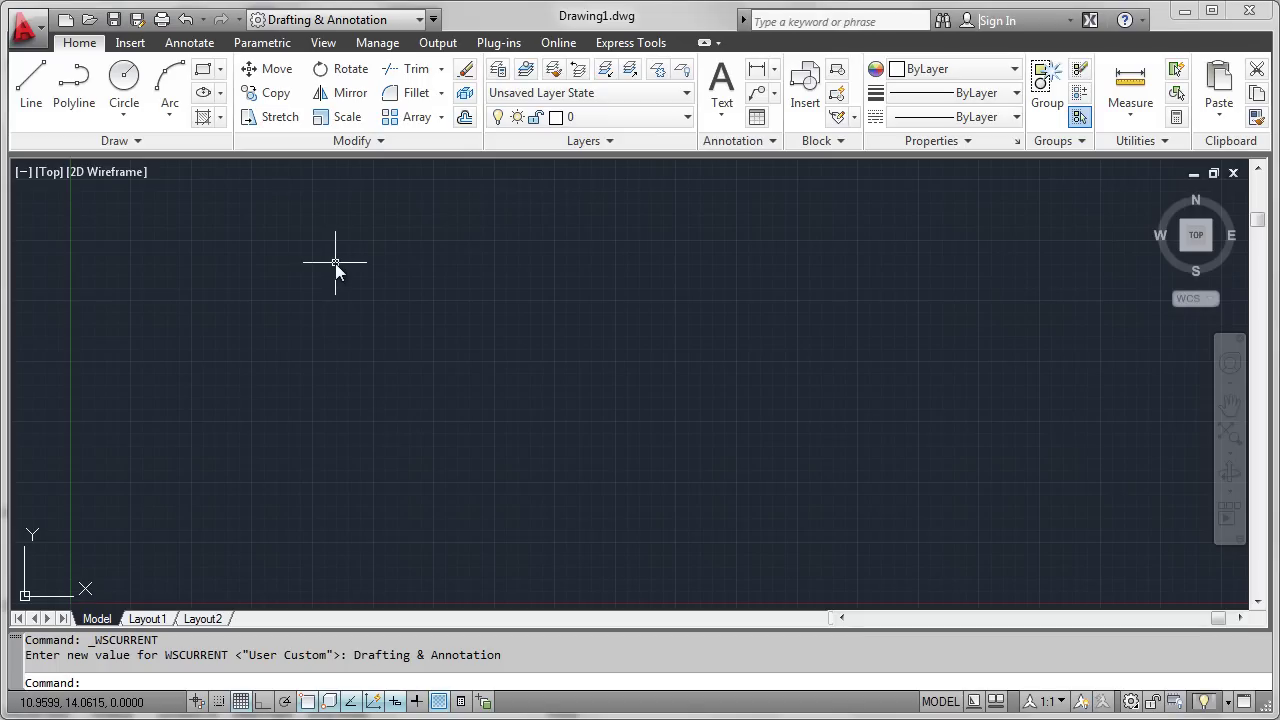
pyautogui.click(420, 22)
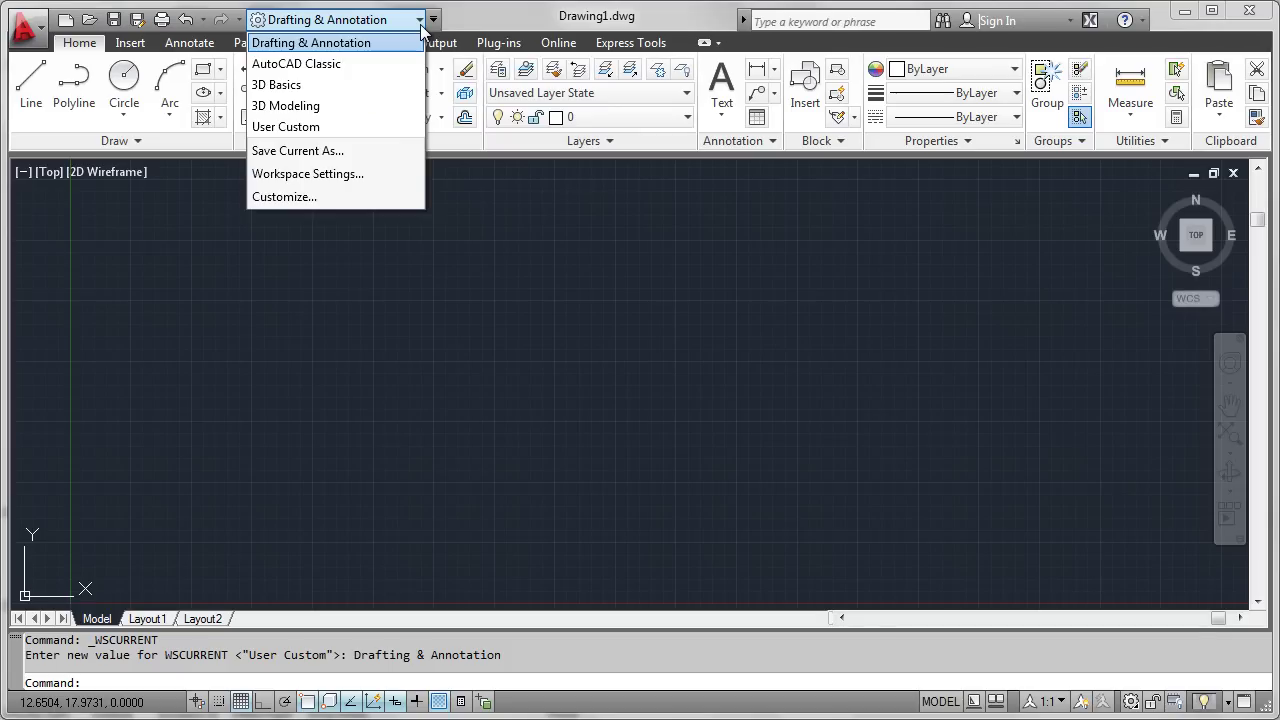
pyautogui.click(340, 127)
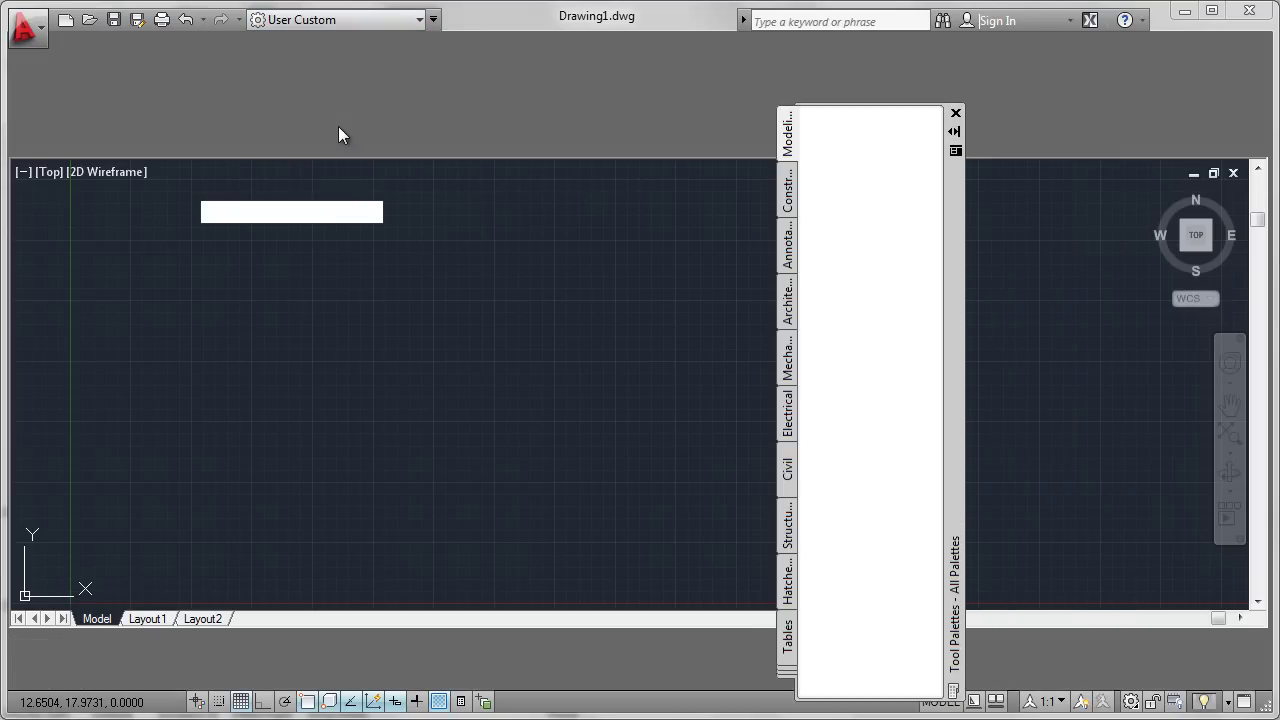